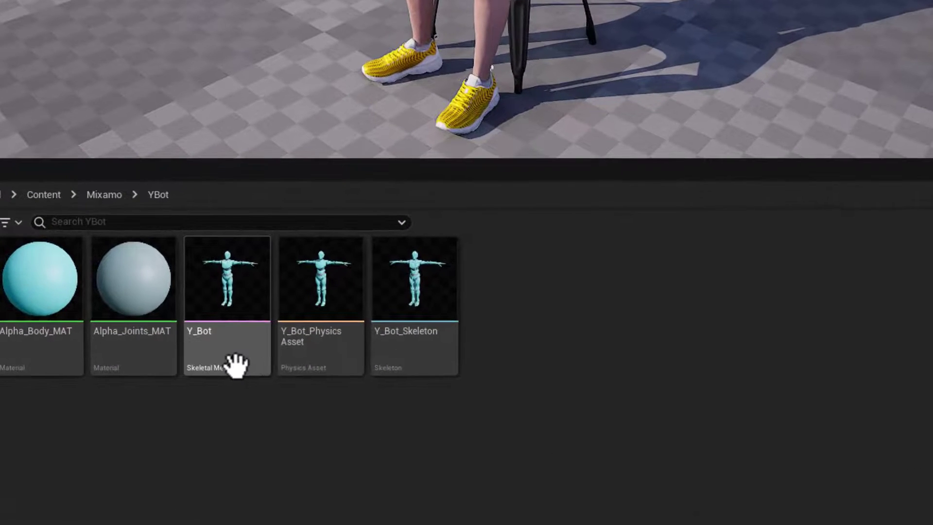
Find an empty spot in the Mixamo YBot folder of the Content Browser for the Add/Create menu.
{"action": "mouse_move", "coordinate": [238, 371]}
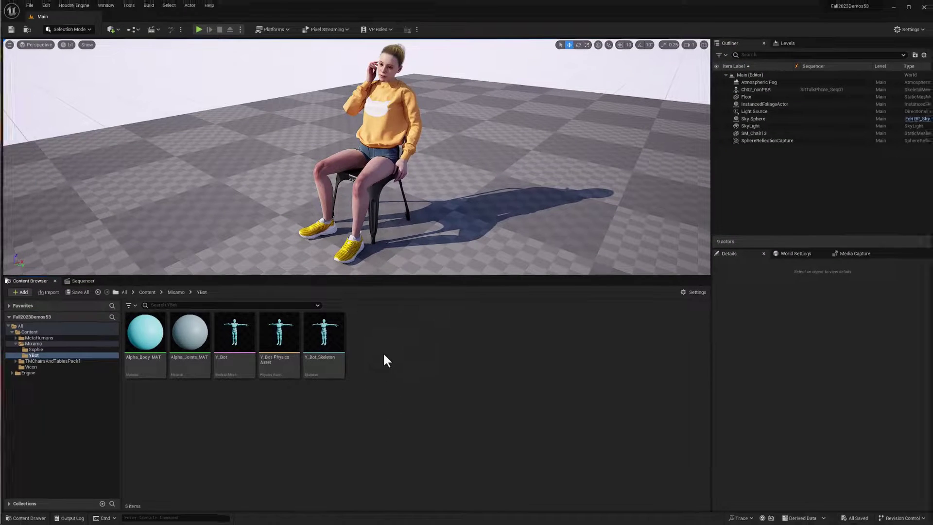
Create an IK Rig asset named IK_Ybot_Rig in the YBot folder.
{"action": "right_click", "coordinate": [539, 336]}
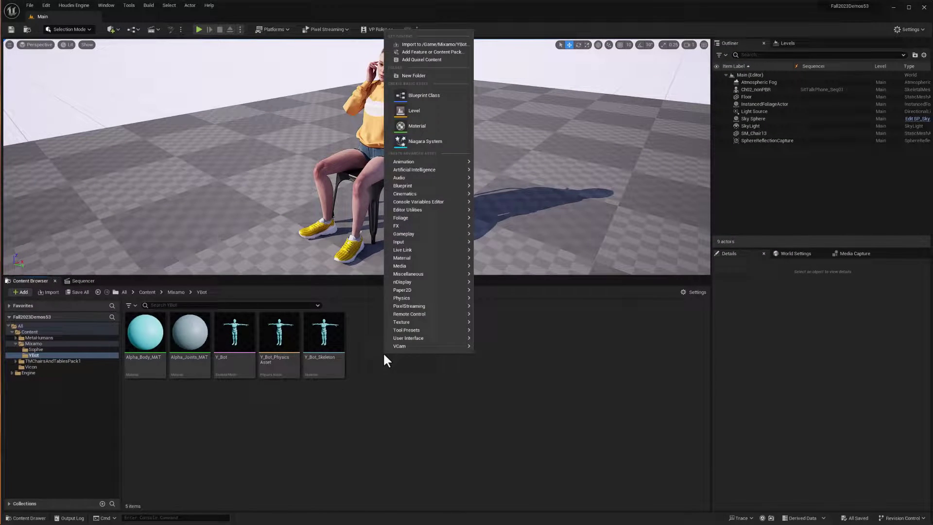
{"action": "type", "text": "IK"}
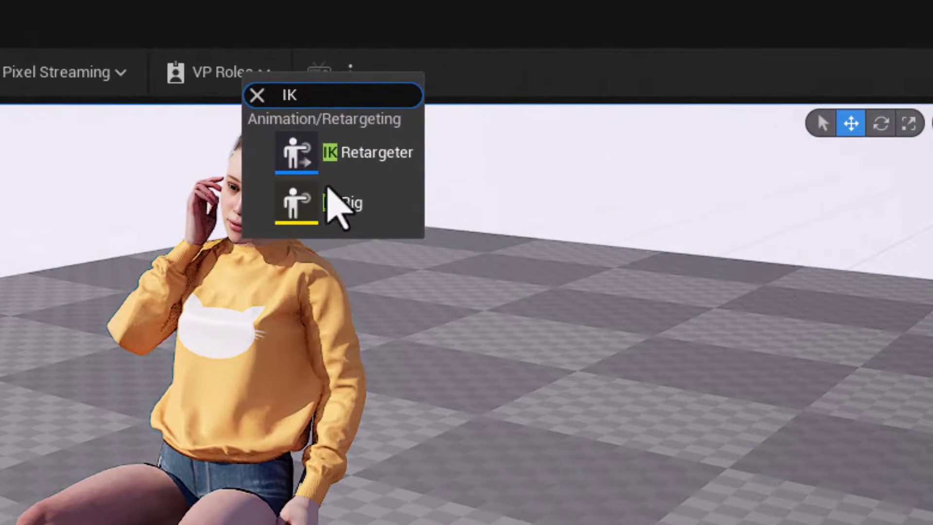
{"action": "left_click", "coordinate": [359, 204]}
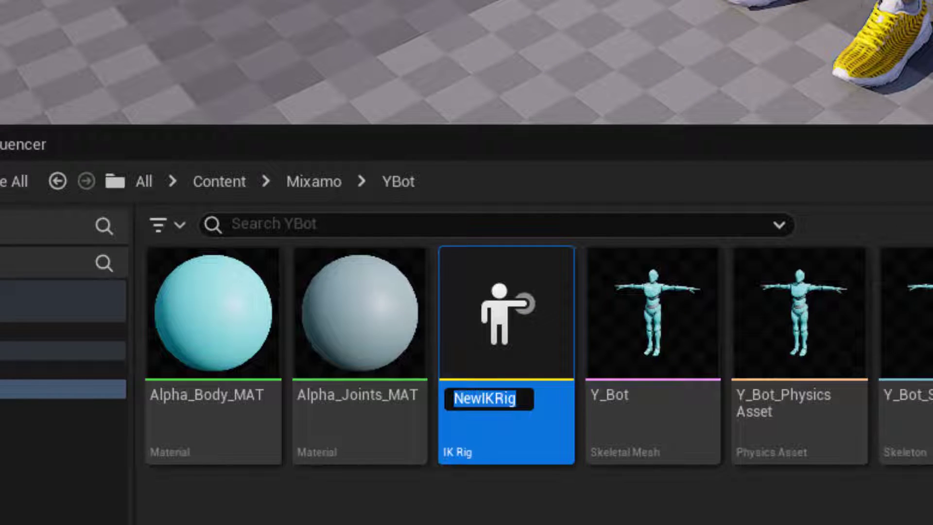
{"action": "type", "text": "IK_Ybot_"}
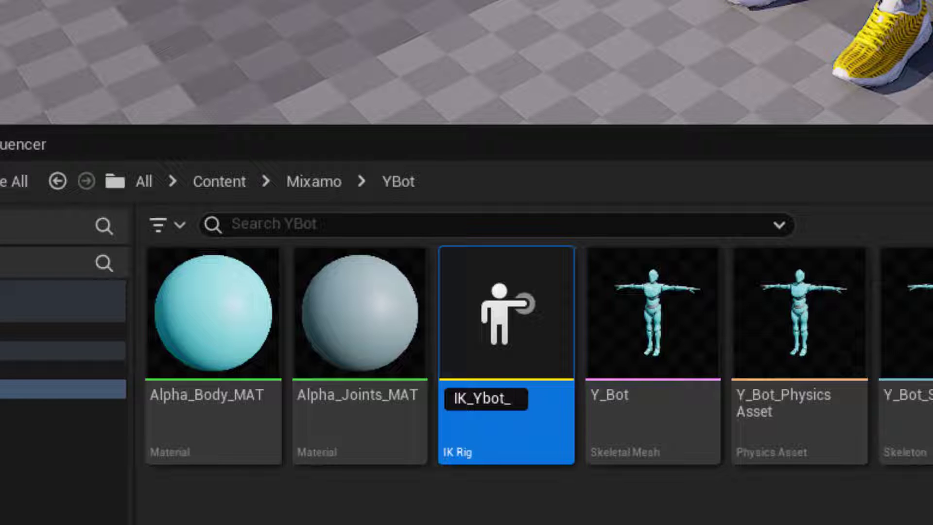
{"action": "type", "text": "Rig"}
{"action": "key", "text": "Return"}
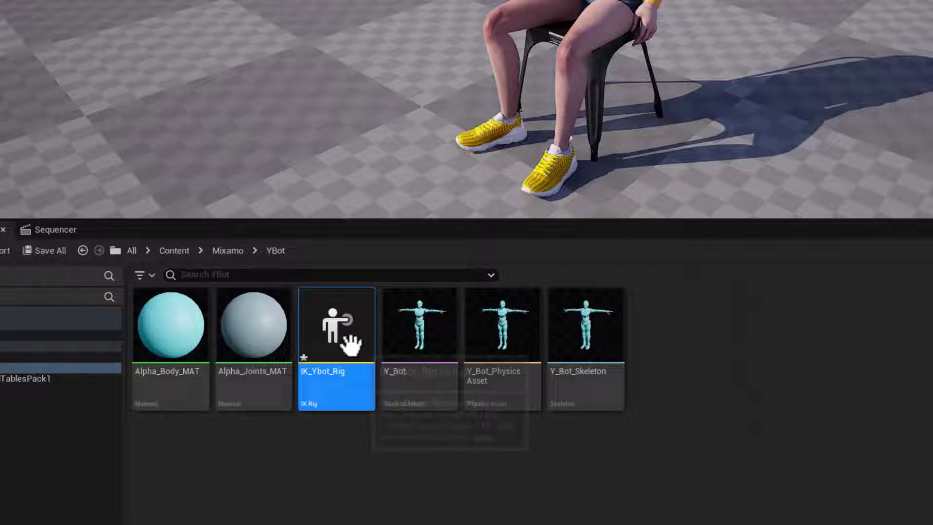
Open IK_Ybot_Rig and set its Preview Skeletal Mesh to Y_Bot.
{"action": "key", "text": "Return"}
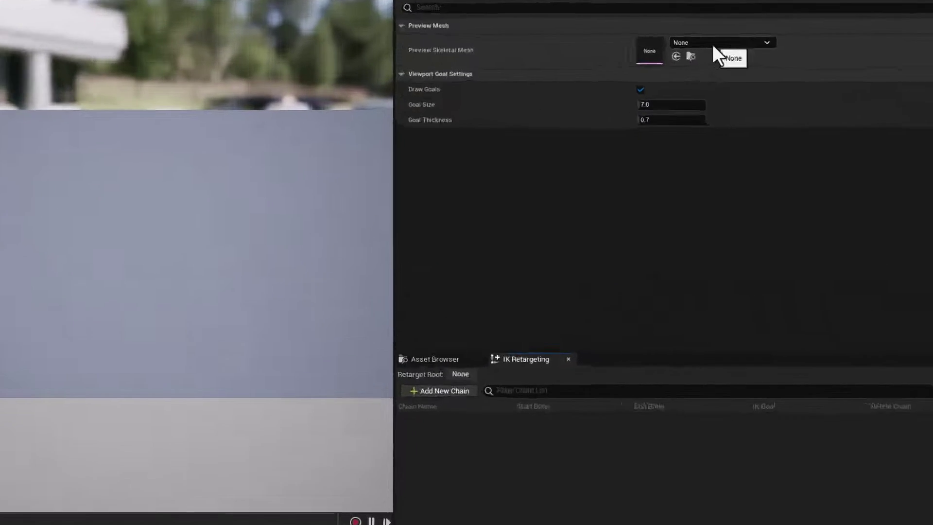
{"action": "left_click", "coordinate": [758, 77]}
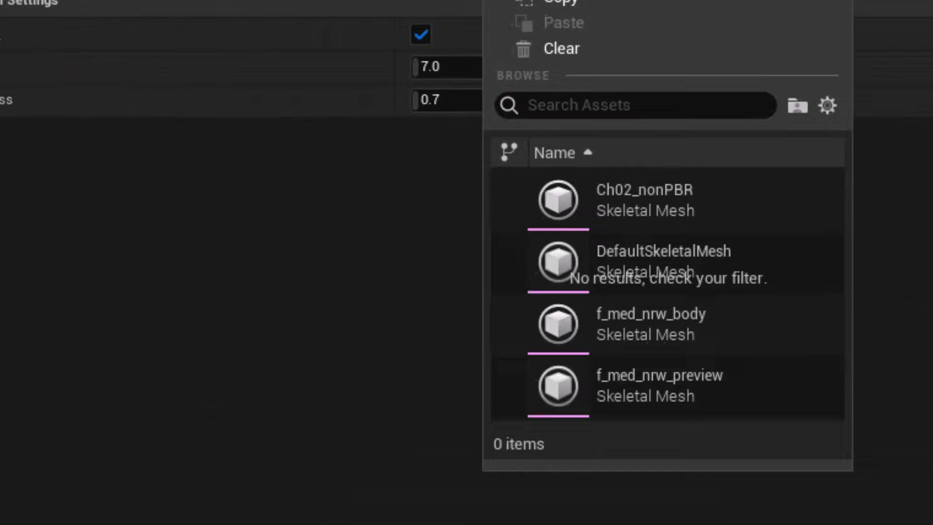
{"action": "type", "text": "Yb"}
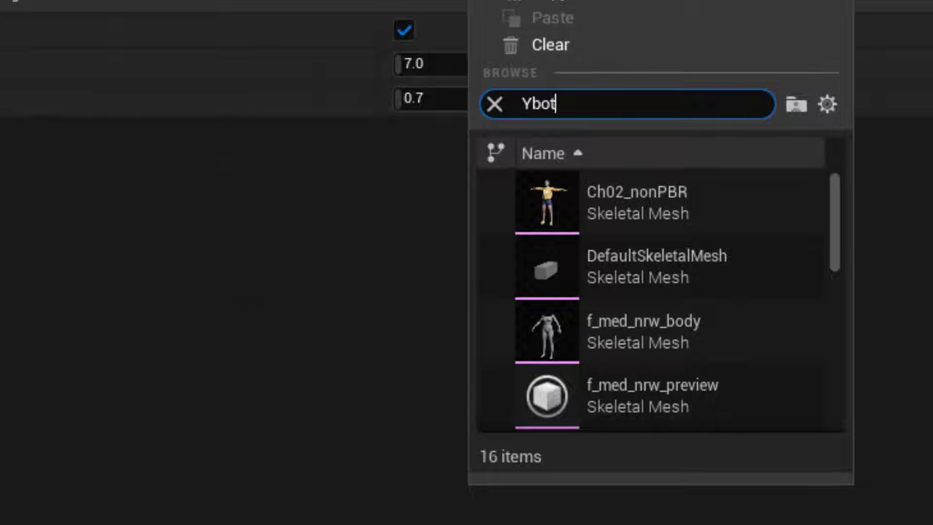
{"action": "type", "text": "ot"}
{"action": "left_click", "coordinate": [623, 191]}
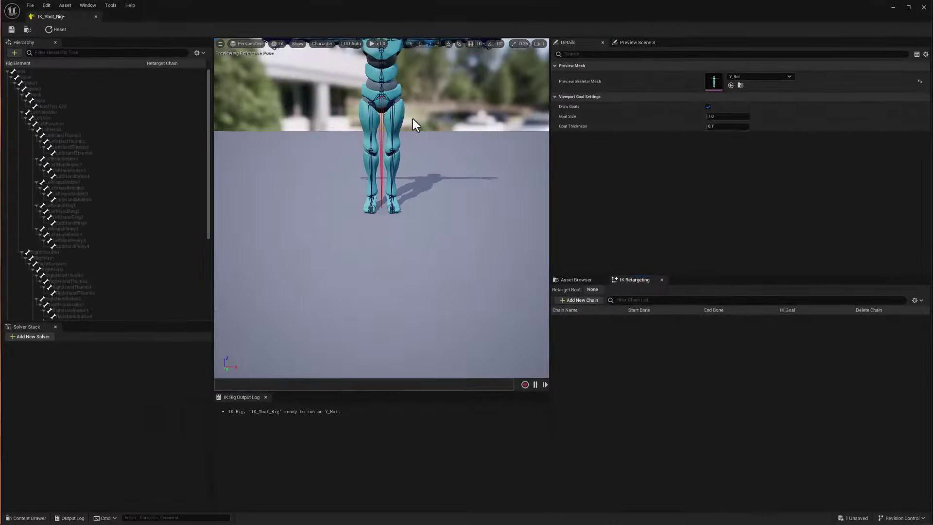
Center the Y_Bot figure in the viewport and select the Hips bone.
{"action": "scroll", "coordinate": [413, 118], "scroll_direction": "down", "scroll_amount": 5}
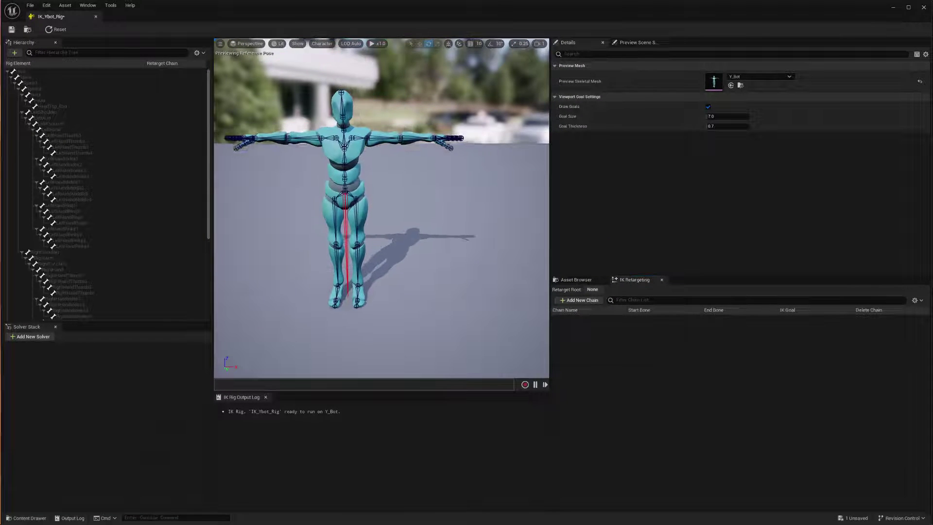
{"action": "middle_click_drag", "start_coordinate": [424, 127], "coordinate": [378, 130]}
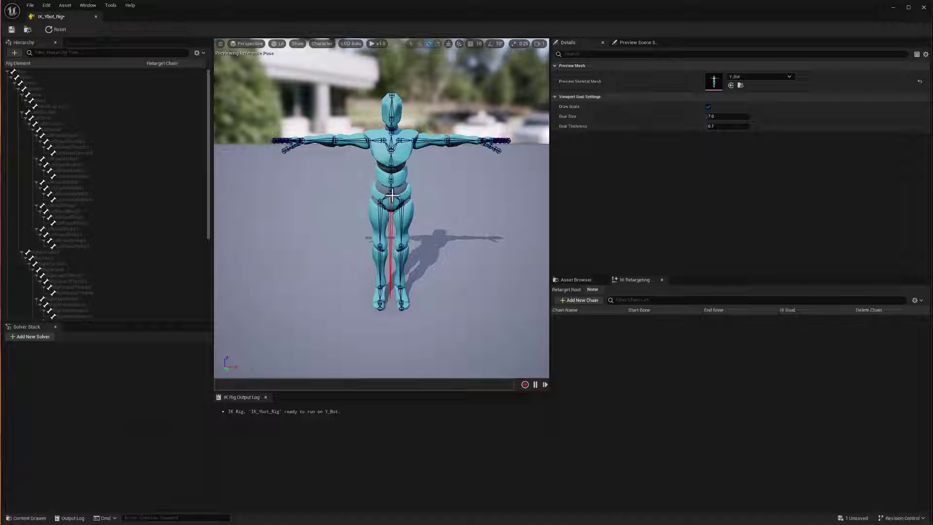
{"action": "left_click", "coordinate": [392, 195]}
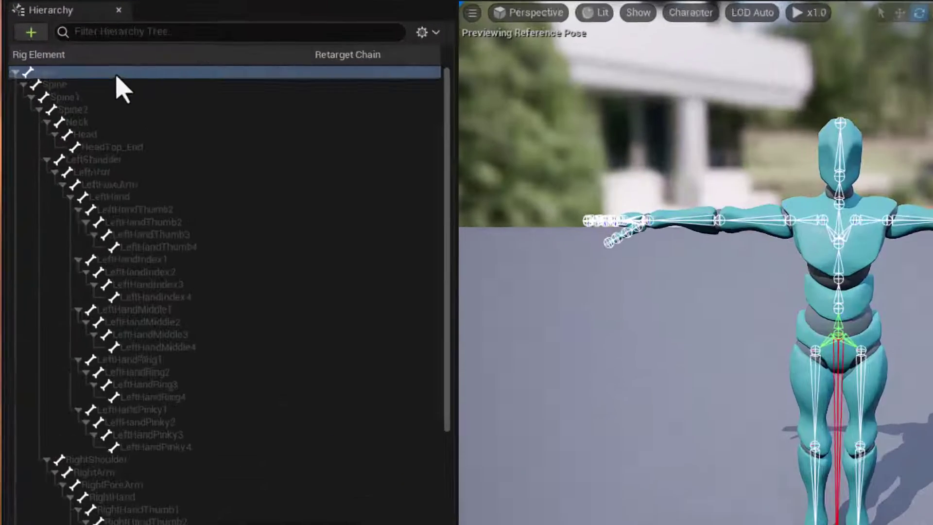
Set Hips as the retarget root and add a Spine chain from Spine to Spine2.
{"action": "right_click", "coordinate": [54, 73]}
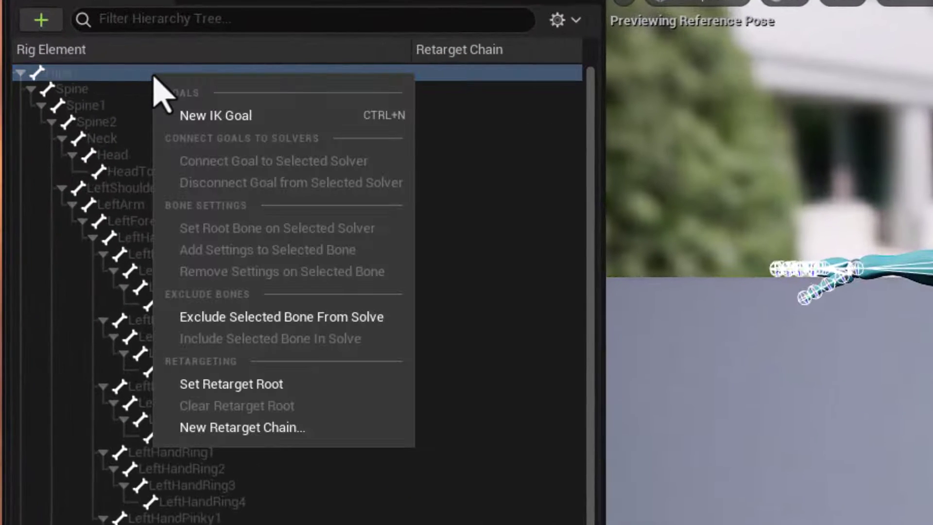
{"action": "left_click", "coordinate": [232, 384]}
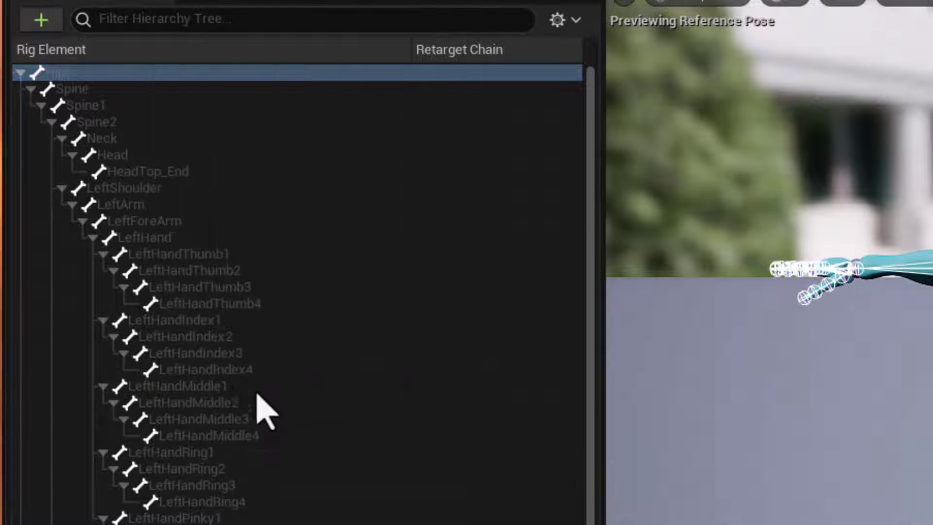
{"action": "left_click", "coordinate": [87, 92]}
{"action": "left_click", "coordinate": [126, 121], "text": "shift"}
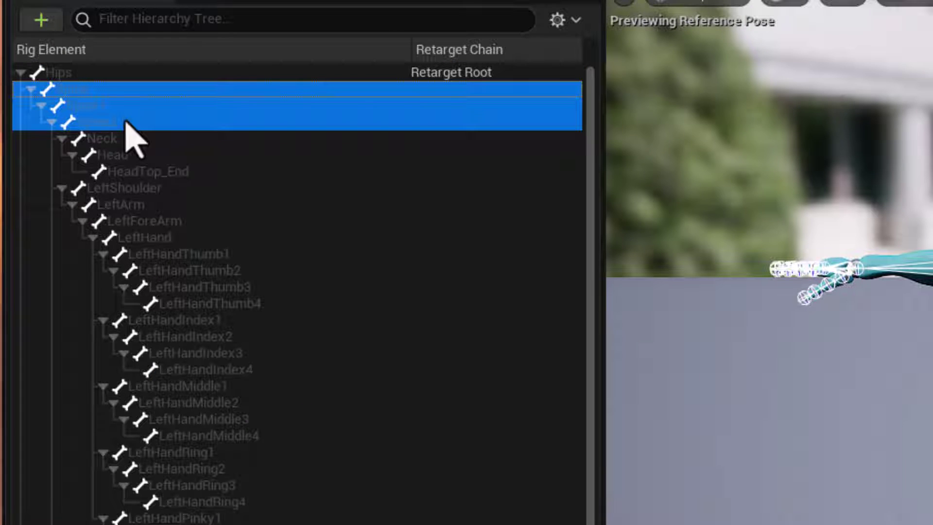
{"action": "right_click", "coordinate": [127, 138]}
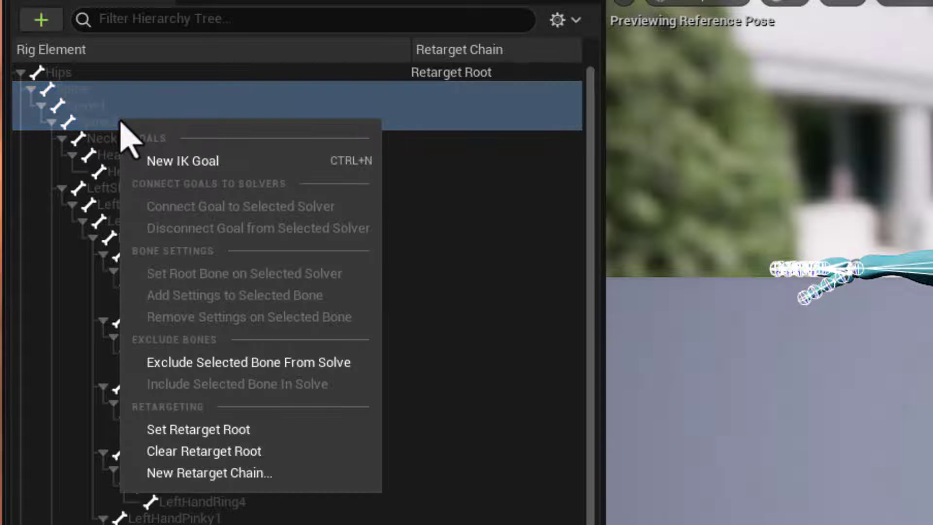
{"action": "left_click", "coordinate": [192, 473]}
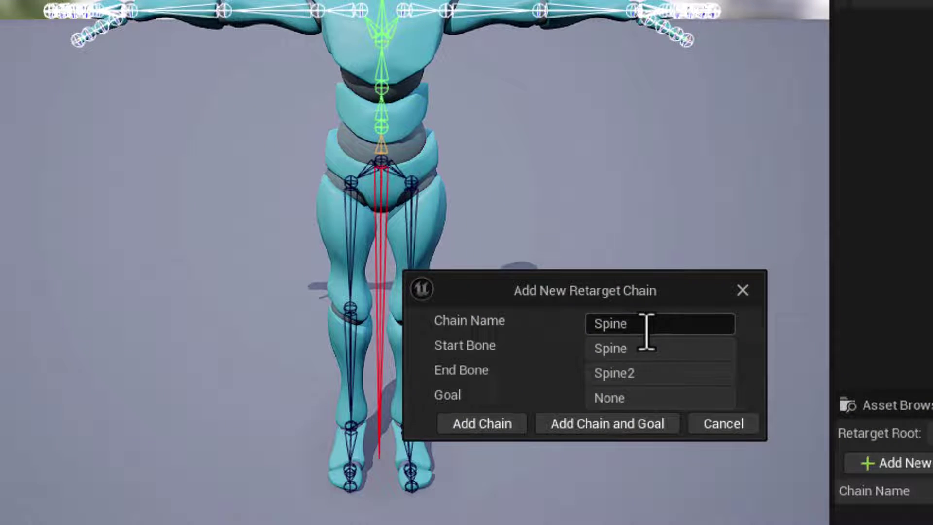
{"action": "left_click", "coordinate": [505, 429]}
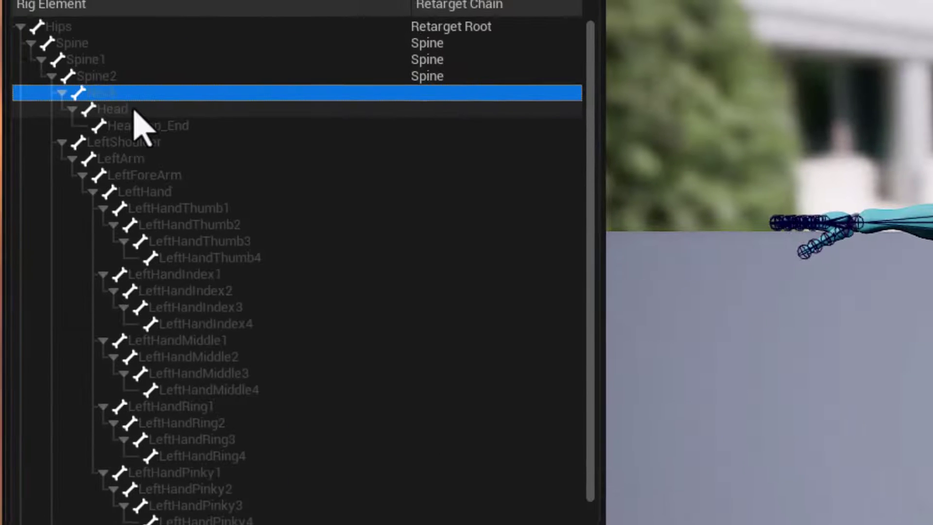
Add a Head retarget chain spanning the Neck and Head bones.
{"action": "left_click", "coordinate": [133, 108], "text": "shift"}
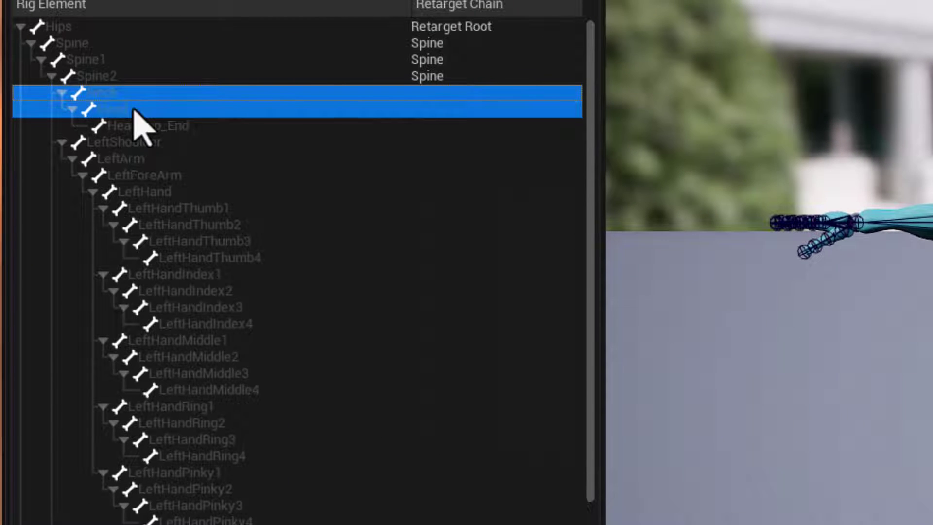
{"action": "right_click", "coordinate": [249, 110]}
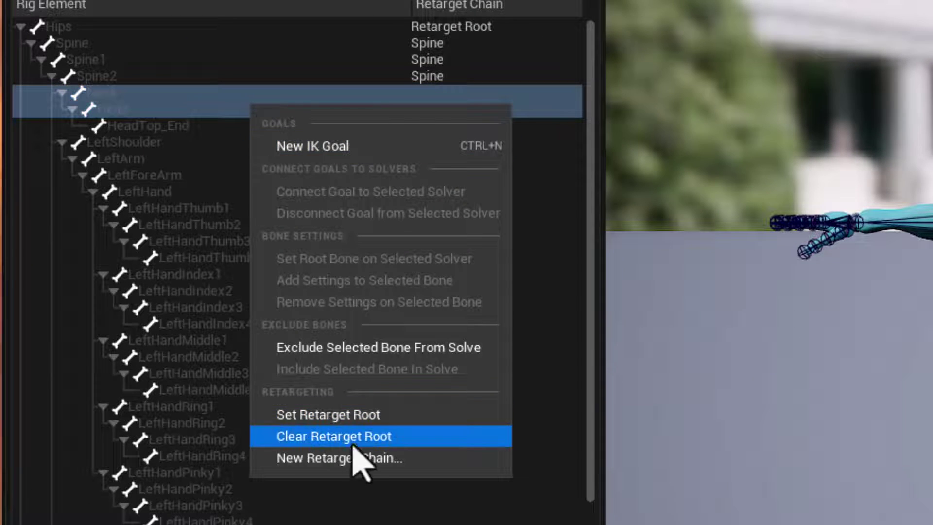
{"action": "left_click", "coordinate": [353, 457]}
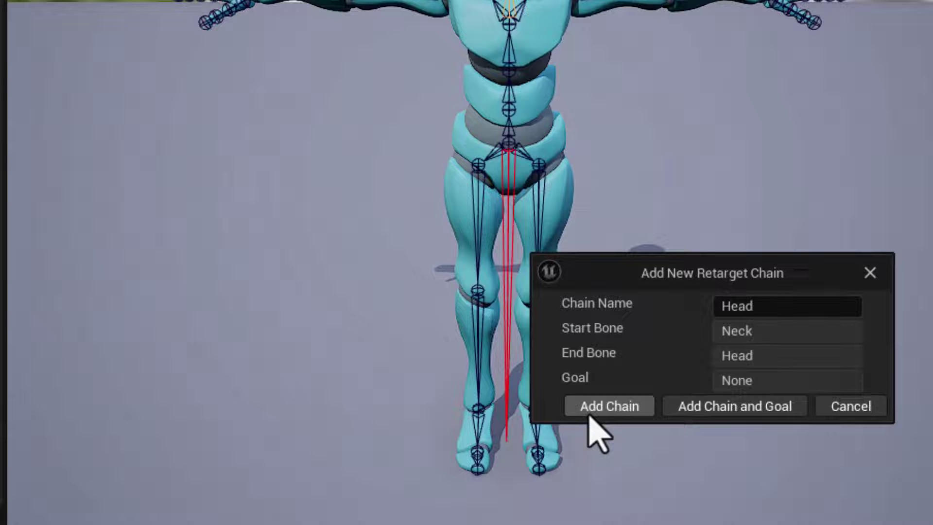
{"action": "left_click", "coordinate": [597, 407]}
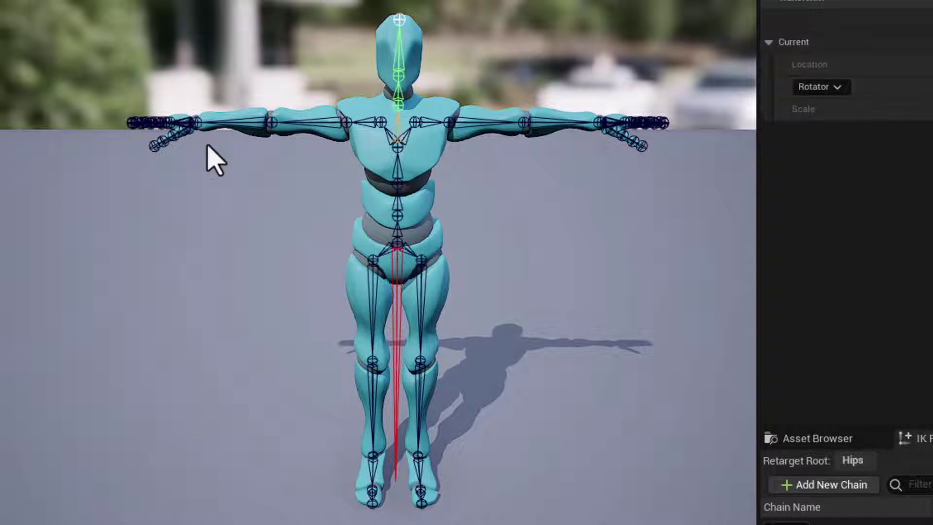
Create IK goals on the left and right hand and foot bones, then add a Full Body IK solver.
{"action": "left_click", "coordinate": [197, 125]}
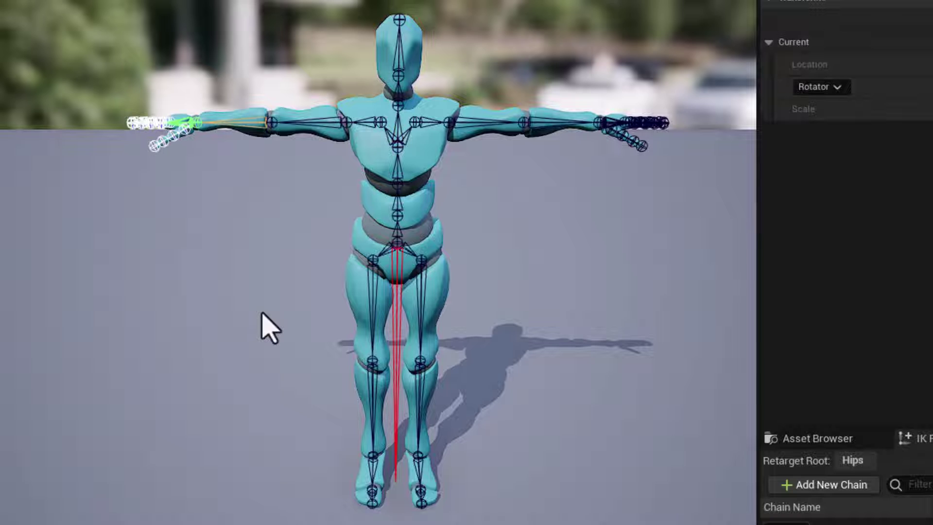
{"action": "left_click", "coordinate": [598, 122], "text": "ctrl"}
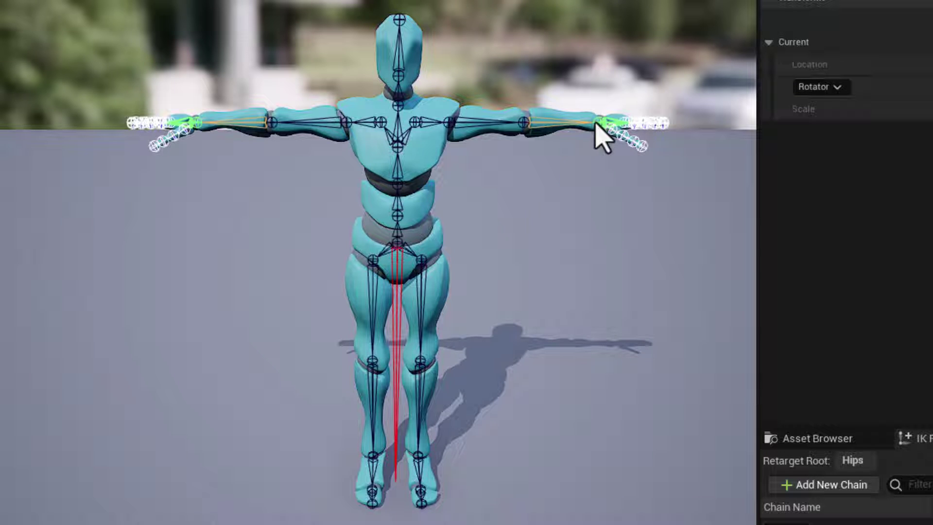
{"action": "left_click", "coordinate": [421, 490], "text": "ctrl"}
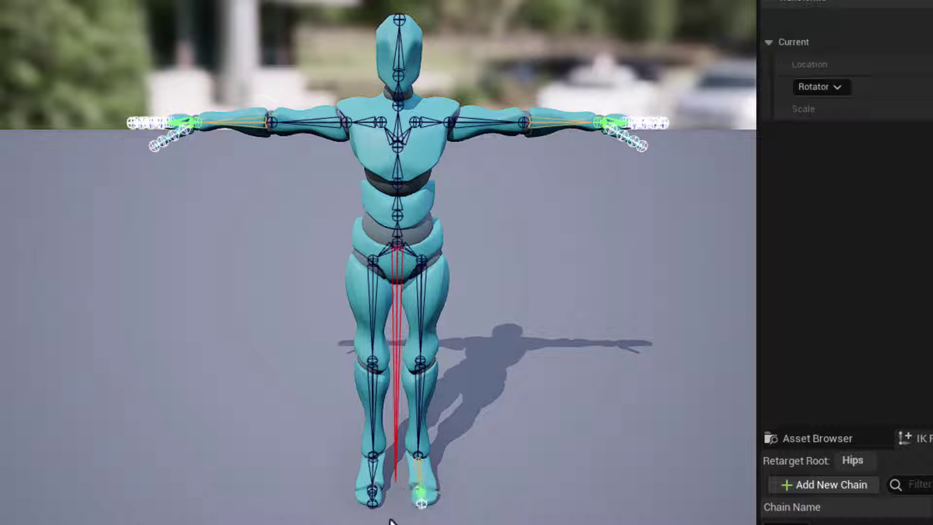
{"action": "left_click", "coordinate": [371, 491], "text": "ctrl"}
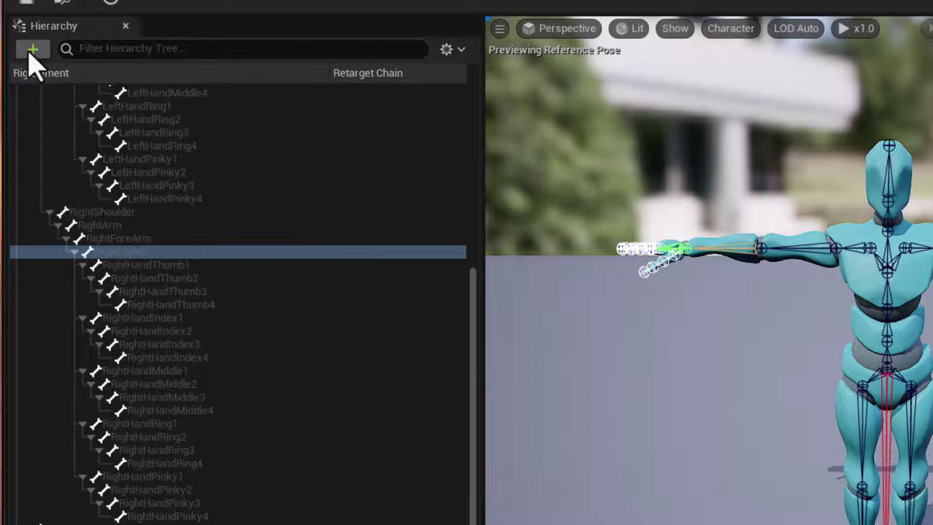
{"action": "left_click", "coordinate": [33, 50]}
{"action": "left_click", "coordinate": [58, 93]}
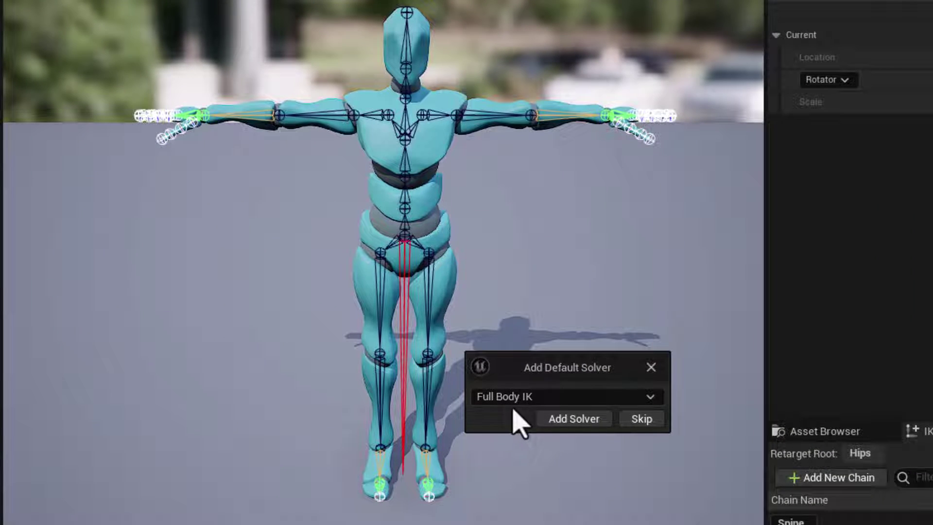
{"action": "left_click", "coordinate": [560, 418]}
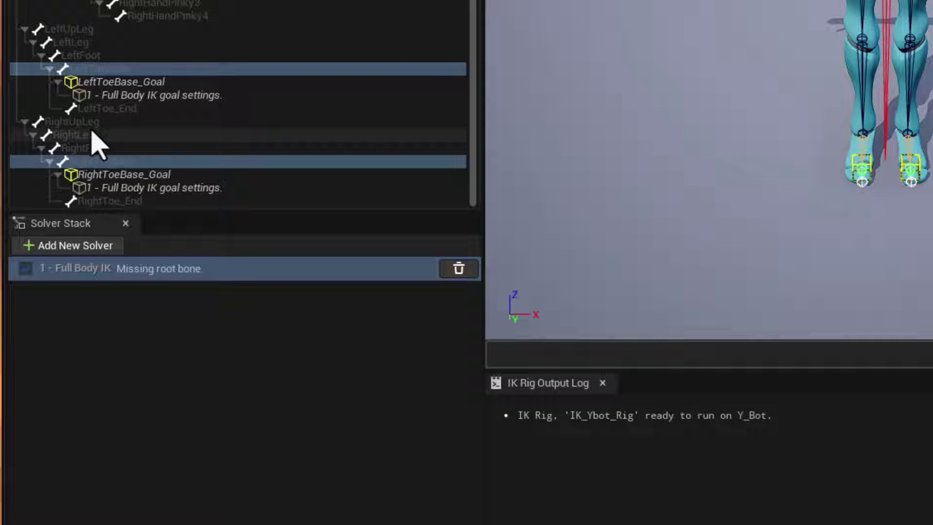
Add a RightLeg retarget chain from RightUpLeg using the RightToeBase goal.
{"action": "left_click", "coordinate": [95, 124]}
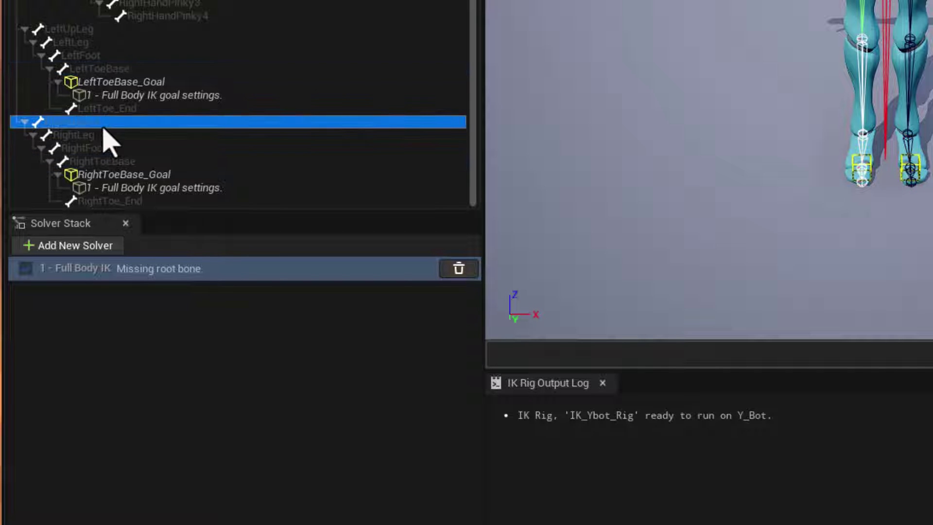
{"action": "left_click", "coordinate": [121, 175], "text": "shift"}
{"action": "right_click", "coordinate": [231, 168]}
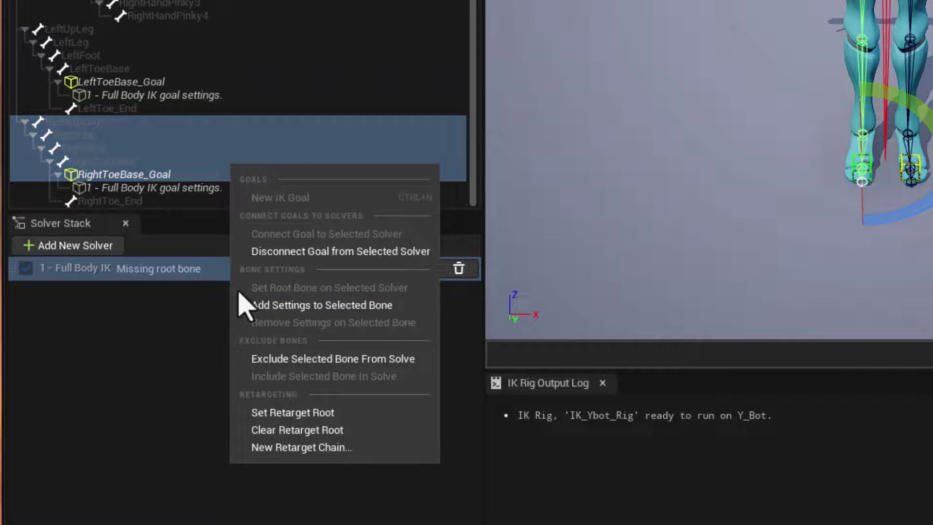
{"action": "left_click", "coordinate": [262, 444]}
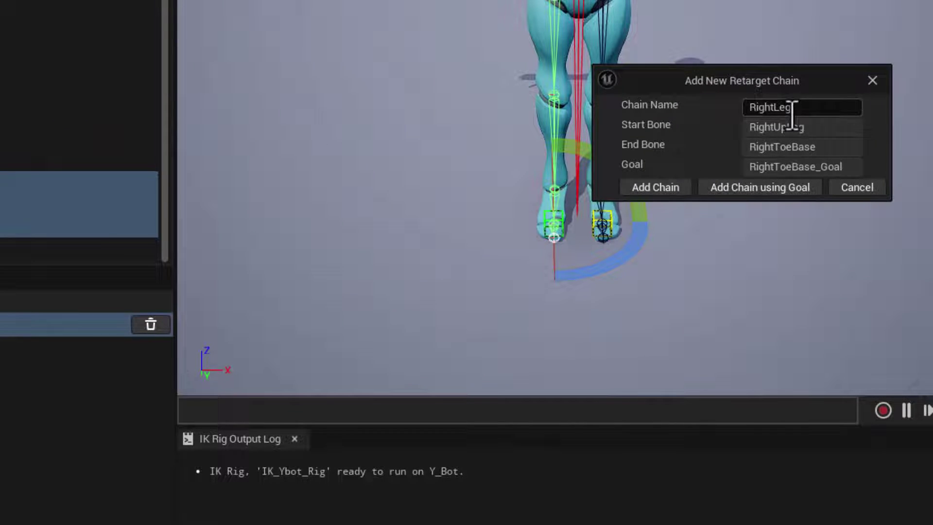
{"action": "left_click", "coordinate": [749, 192]}
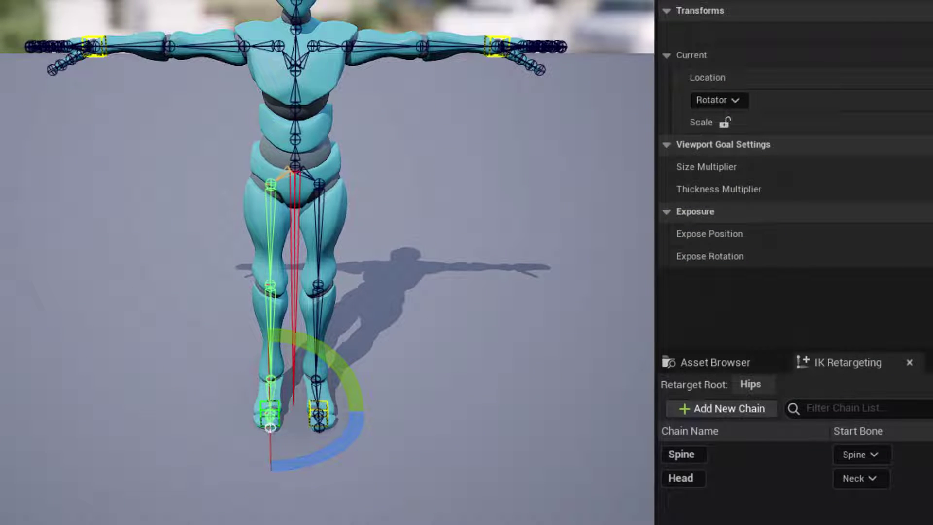
Add a RightClavicle retarget chain on the right shoulder bone.
{"action": "left_click", "coordinate": [273, 46]}
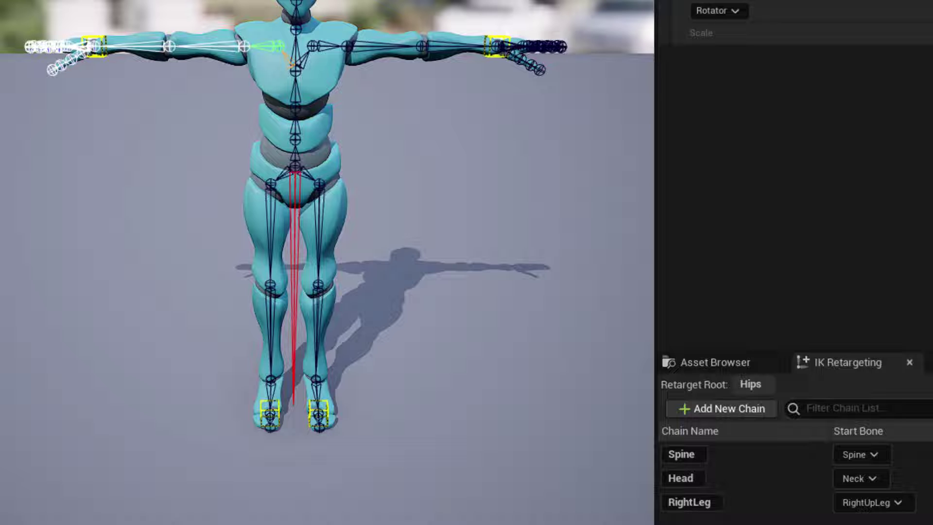
{"action": "left_click", "coordinate": [703, 407]}
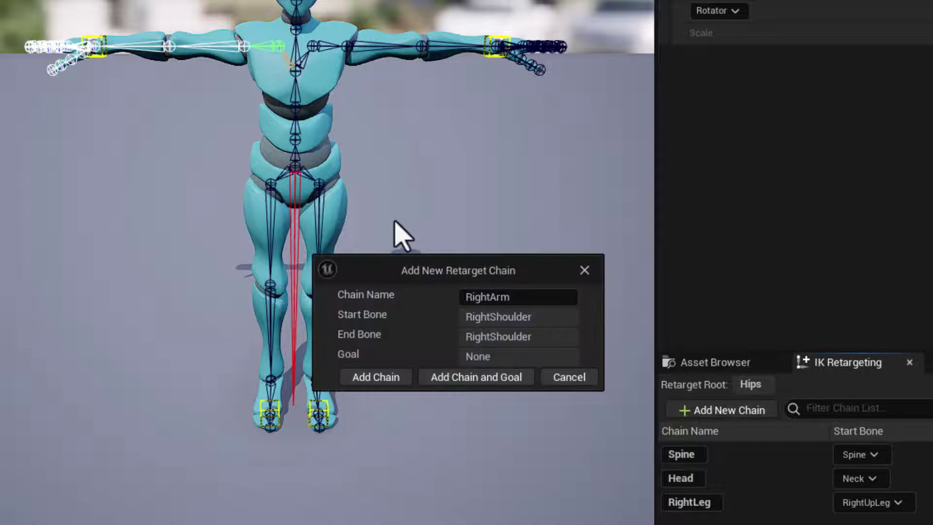
{"action": "left_click_drag", "start_coordinate": [490, 296], "coordinate": [543, 297]}
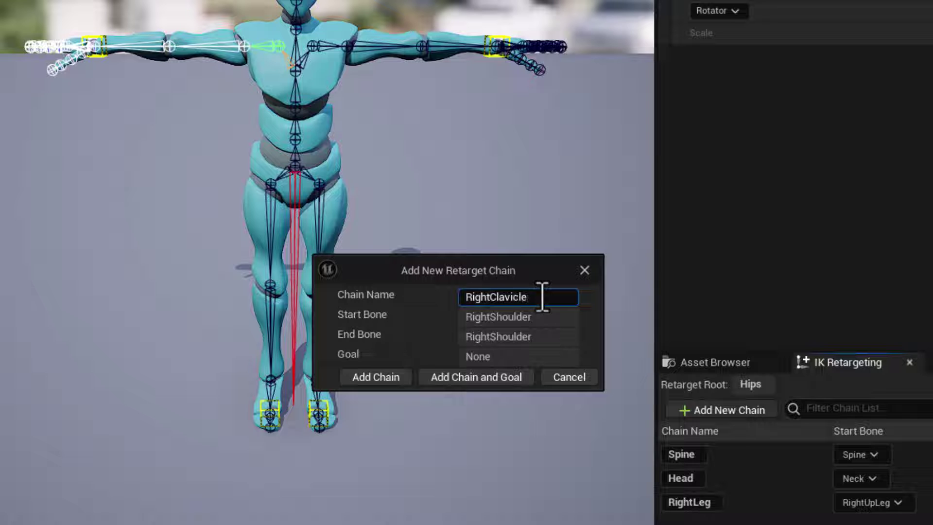
{"action": "type", "text": "Clavicle"}
{"action": "left_click", "coordinate": [377, 378]}
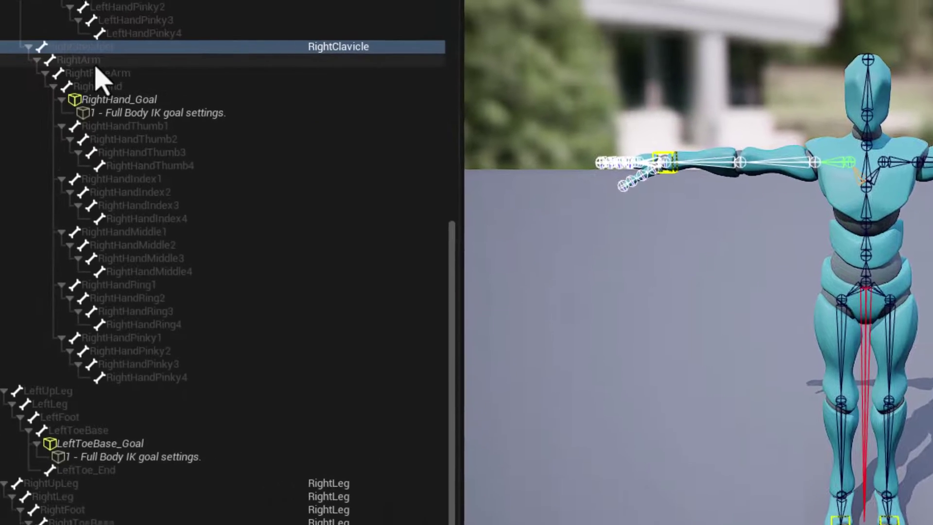
Add a RightArm chain from RightArm to RightHand, tied to RightHand_Goal.
{"action": "left_click", "coordinate": [96, 65]}
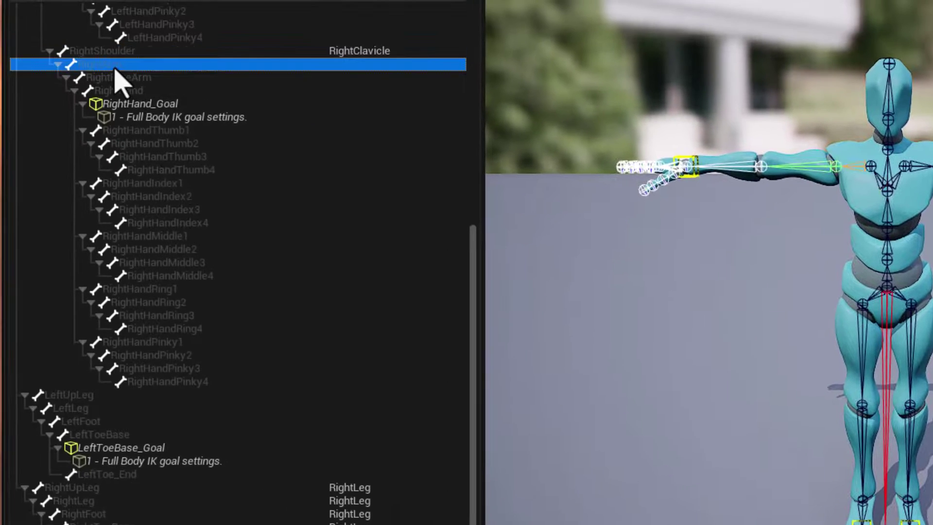
{"action": "left_click", "coordinate": [145, 105], "text": "shift"}
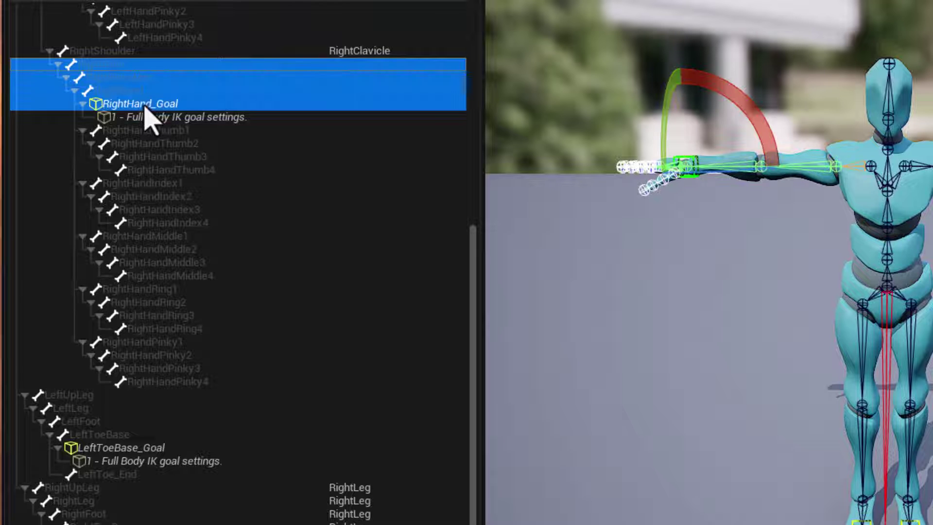
{"action": "right_click", "coordinate": [255, 103]}
{"action": "left_click", "coordinate": [308, 385]}
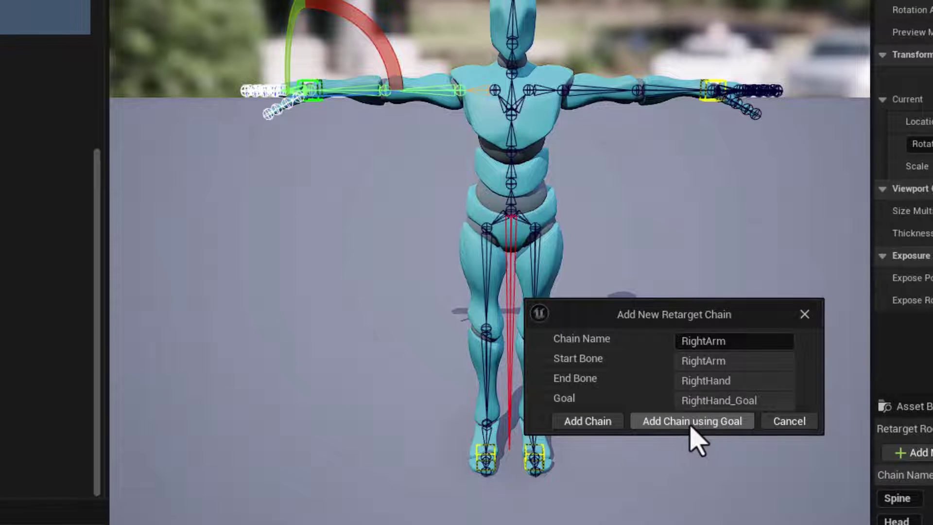
{"action": "left_click", "coordinate": [691, 423]}
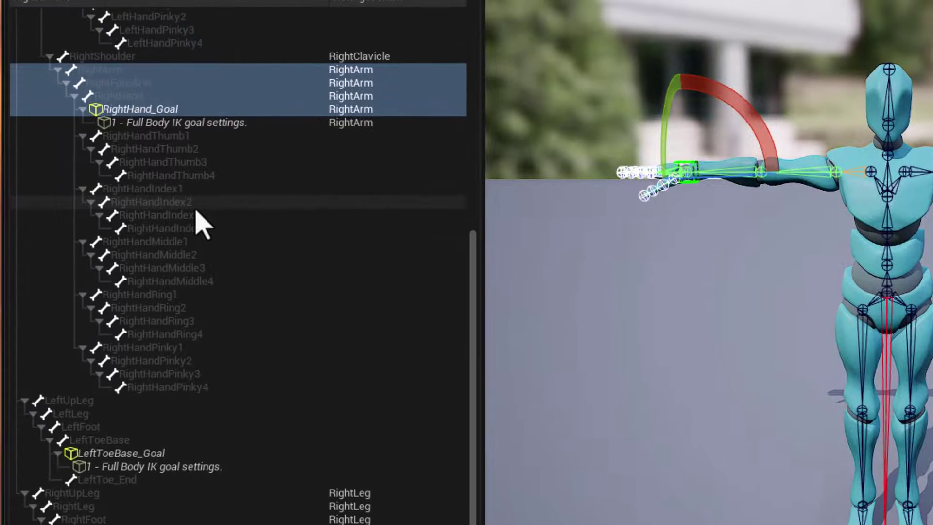
Select the right-hand finger bones, excluding the Thumb4, Index4, Middle4, Ring4 and Pinky4 tips.
{"action": "left_click", "coordinate": [152, 137]}
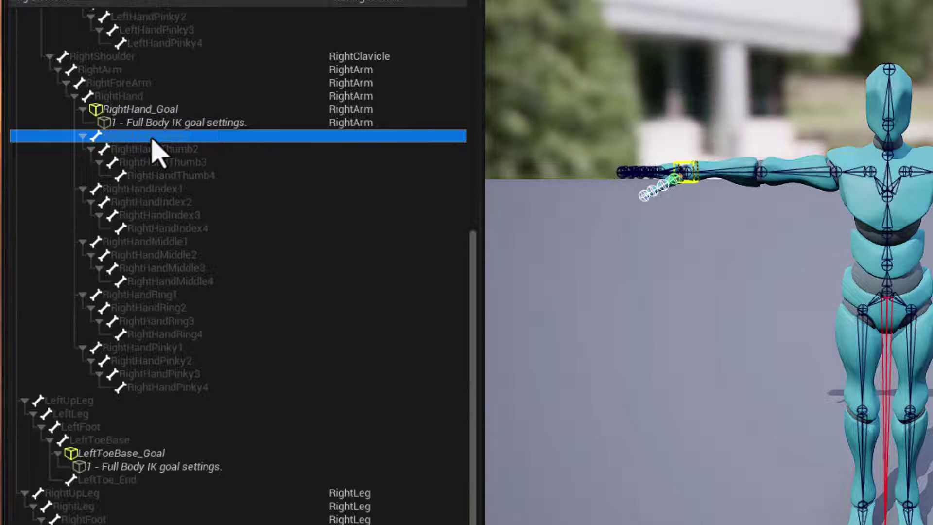
{"action": "left_click", "coordinate": [204, 389], "text": "shift"}
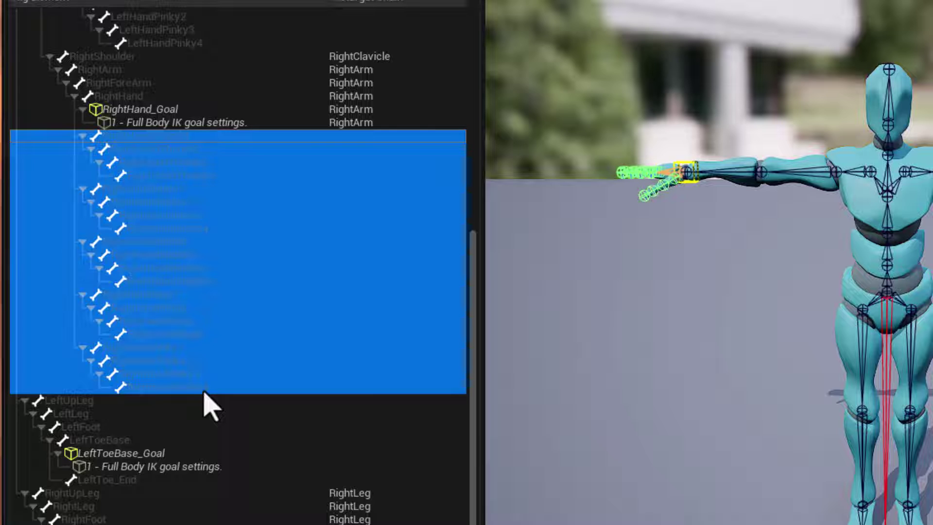
{"action": "left_click", "coordinate": [162, 389], "text": "ctrl"}
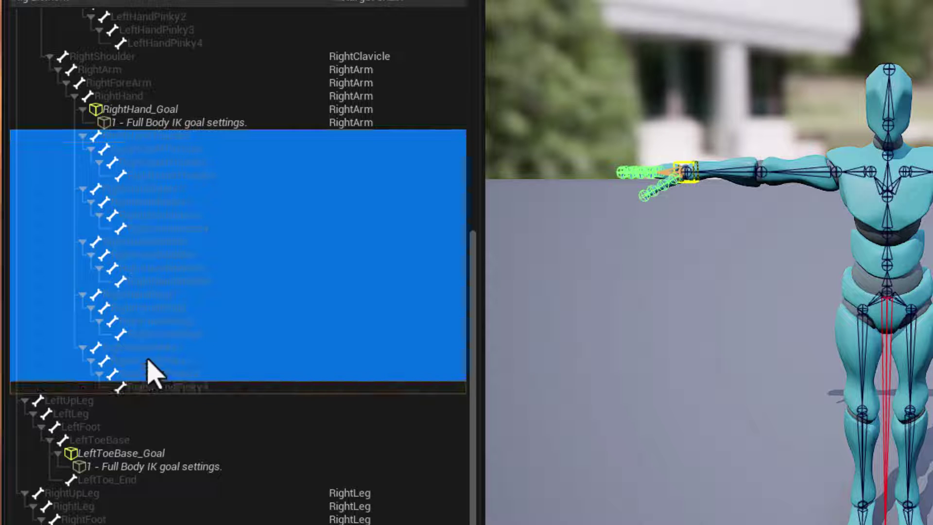
{"action": "left_click", "coordinate": [141, 334], "text": "ctrl"}
{"action": "left_click", "coordinate": [136, 281], "text": "ctrl"}
{"action": "left_click", "coordinate": [145, 228], "text": "ctrl"}
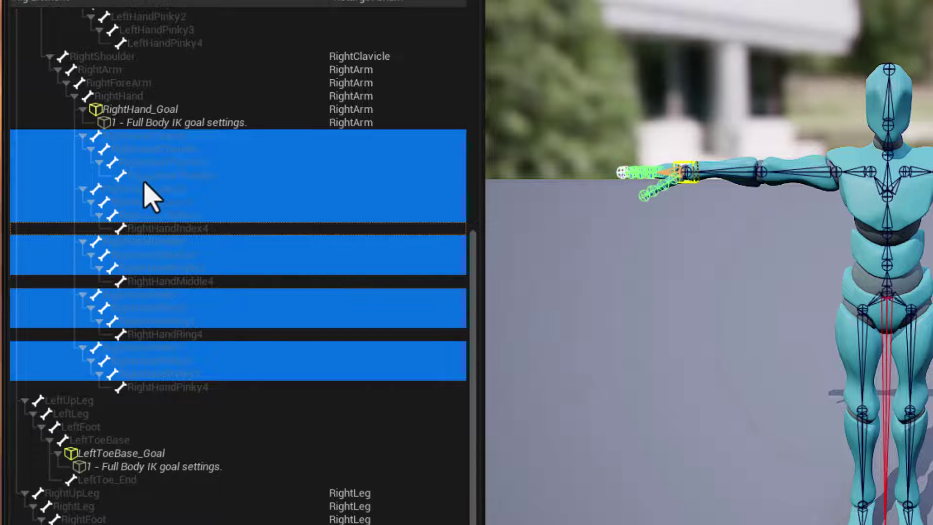
{"action": "left_click", "coordinate": [137, 177], "text": "ctrl"}
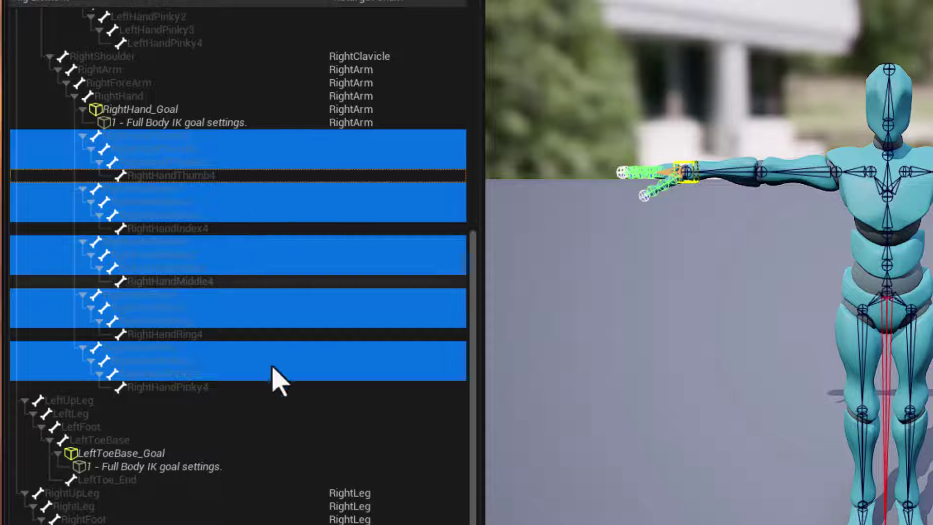
{"action": "right_click", "coordinate": [268, 160]}
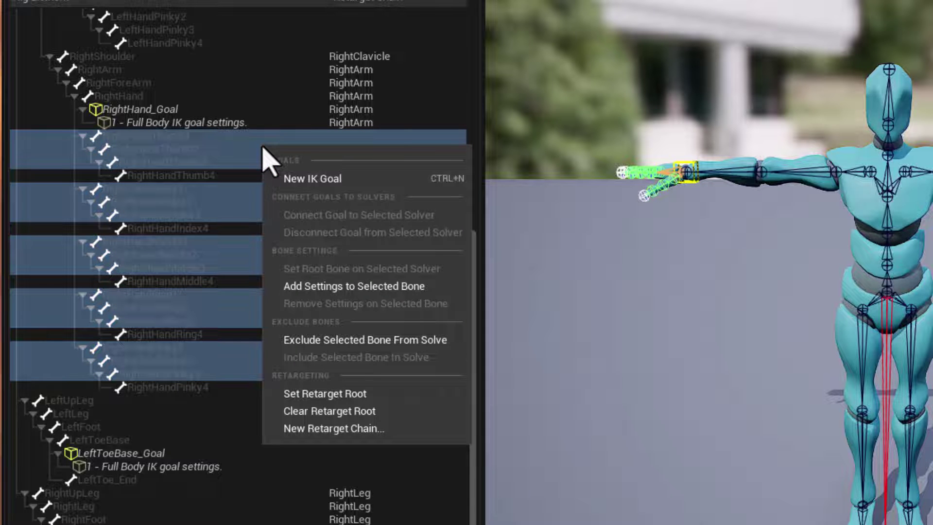
Add the RightThumb and RightIndex finger retarget chains.
{"action": "left_click", "coordinate": [333, 428]}
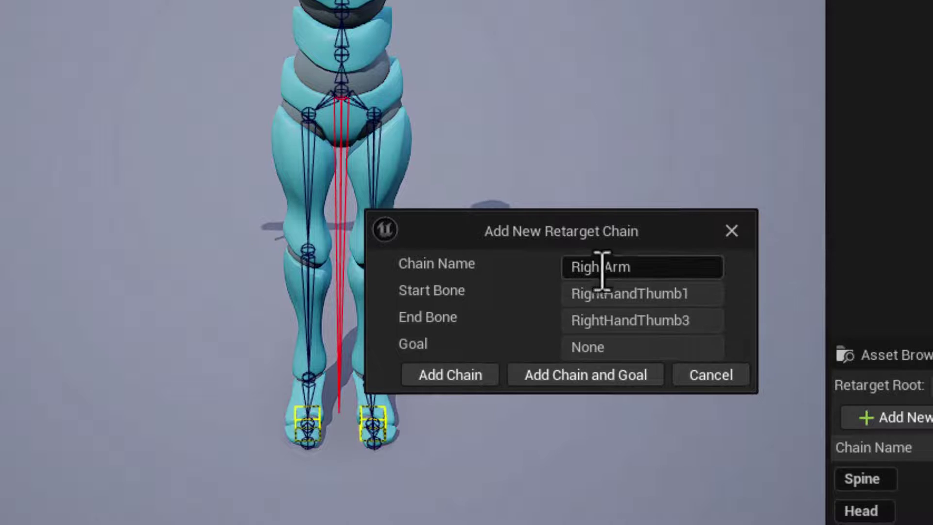
{"action": "left_click_drag", "start_coordinate": [608, 271], "coordinate": [698, 301]}
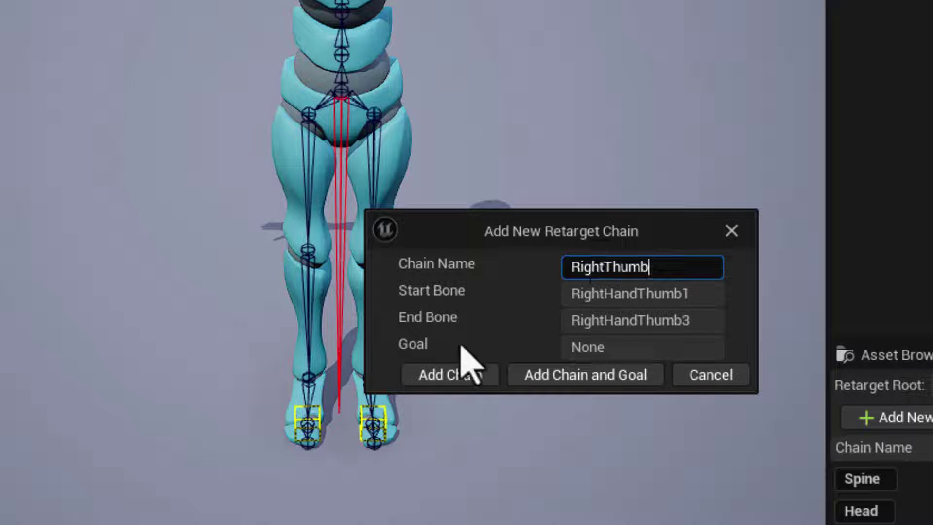
{"action": "left_click", "coordinate": [456, 374]}
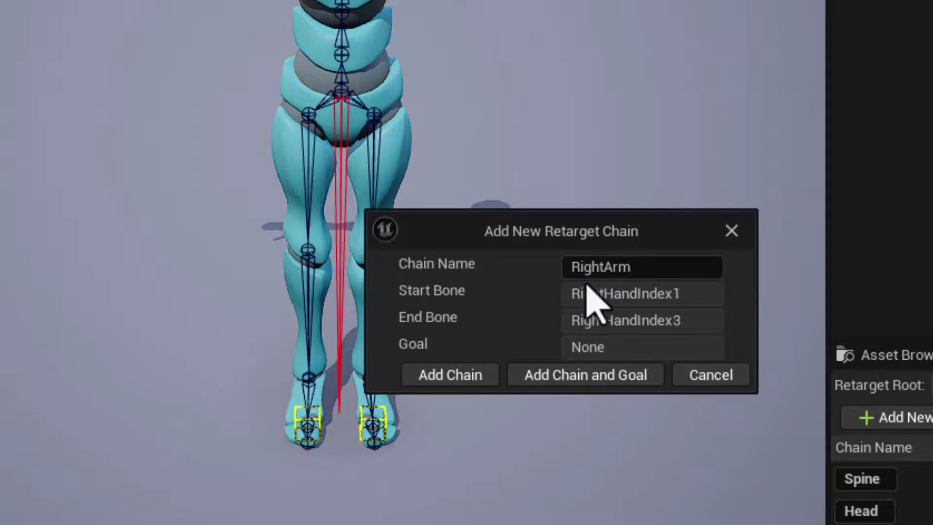
{"action": "left_click_drag", "start_coordinate": [602, 267], "coordinate": [631, 270]}
{"action": "type", "text": "Inde"}
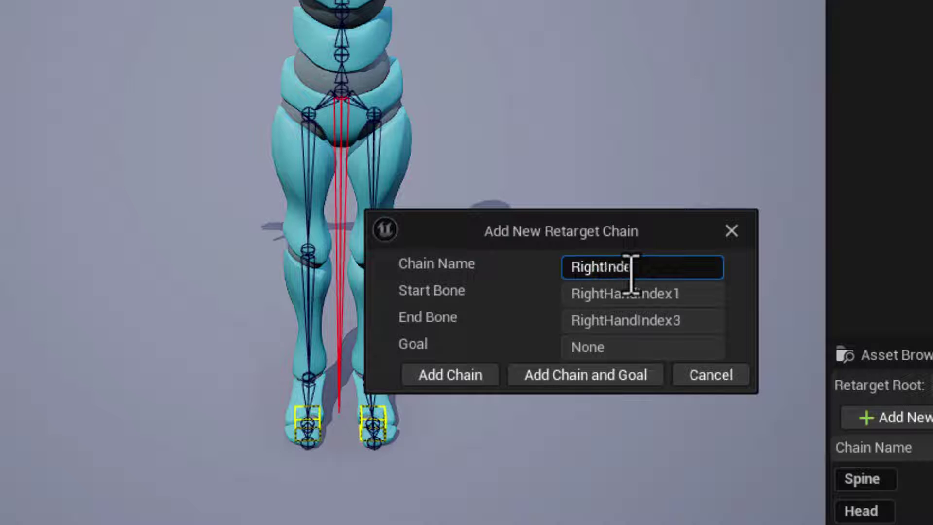
{"action": "type", "text": "x"}
{"action": "left_click", "coordinate": [419, 373]}
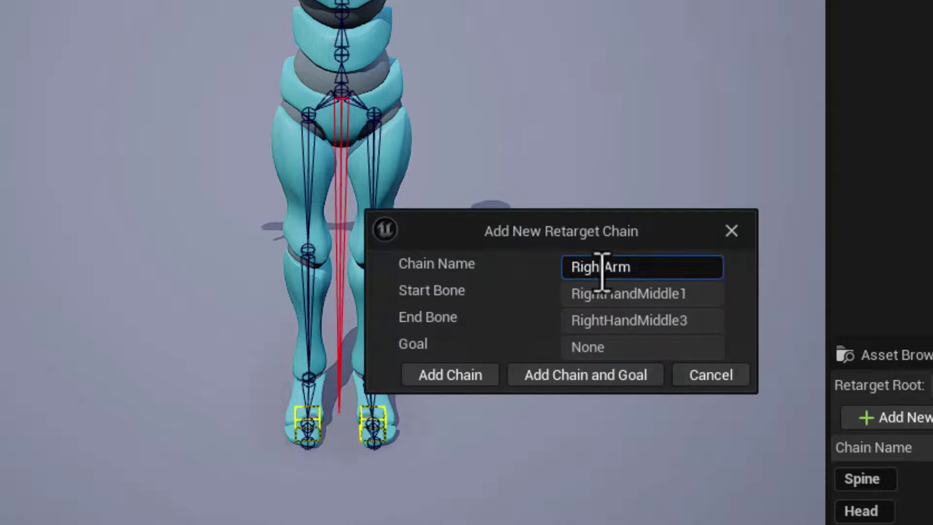
Add the RightMiddle, RightRing and RightPinky finger retarget chains.
{"action": "left_click_drag", "start_coordinate": [602, 268], "coordinate": [638, 267]}
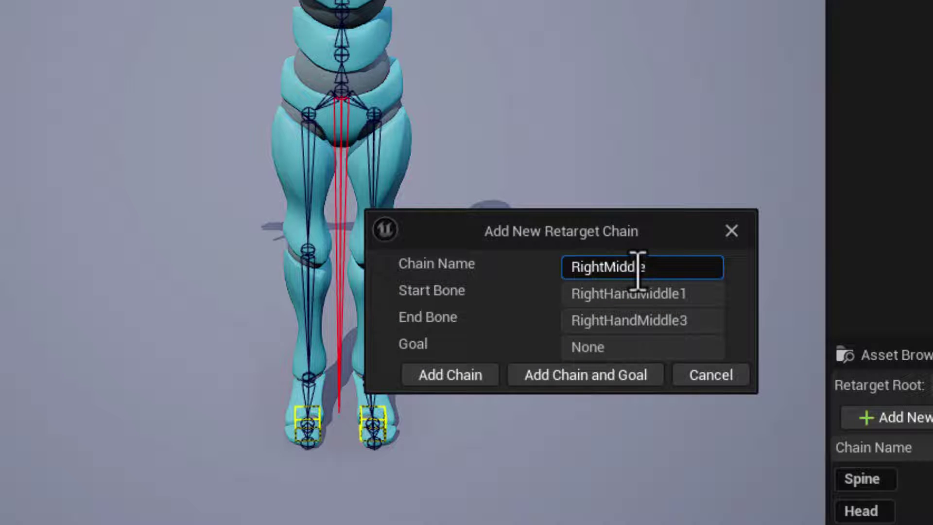
{"action": "type", "text": "Middle"}
{"action": "left_click", "coordinate": [439, 380]}
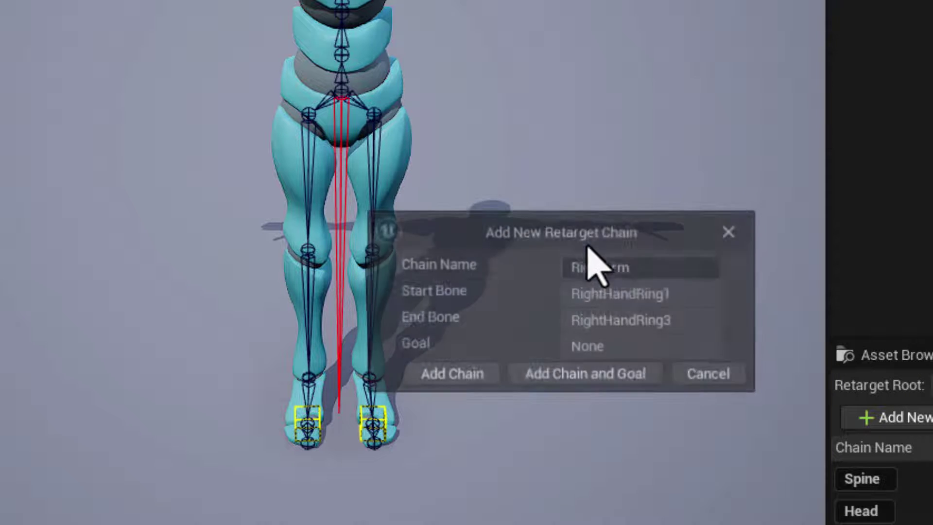
{"action": "left_click_drag", "start_coordinate": [605, 267], "coordinate": [645, 267]}
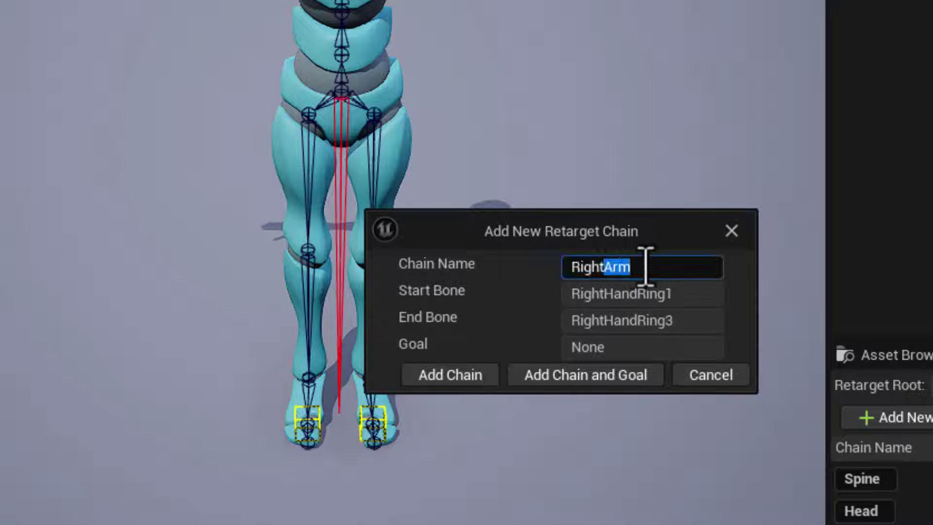
{"action": "type", "text": "Rin"}
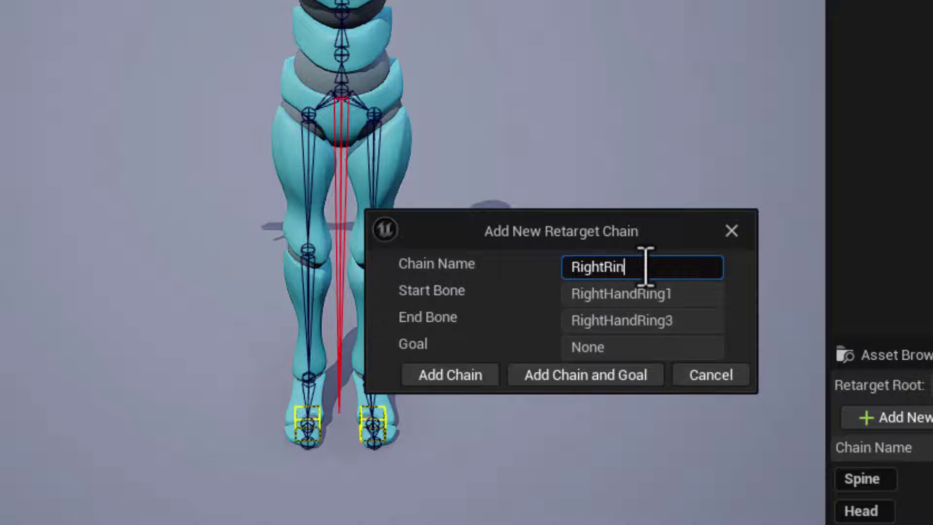
{"action": "type", "text": "g"}
{"action": "left_click", "coordinate": [426, 382]}
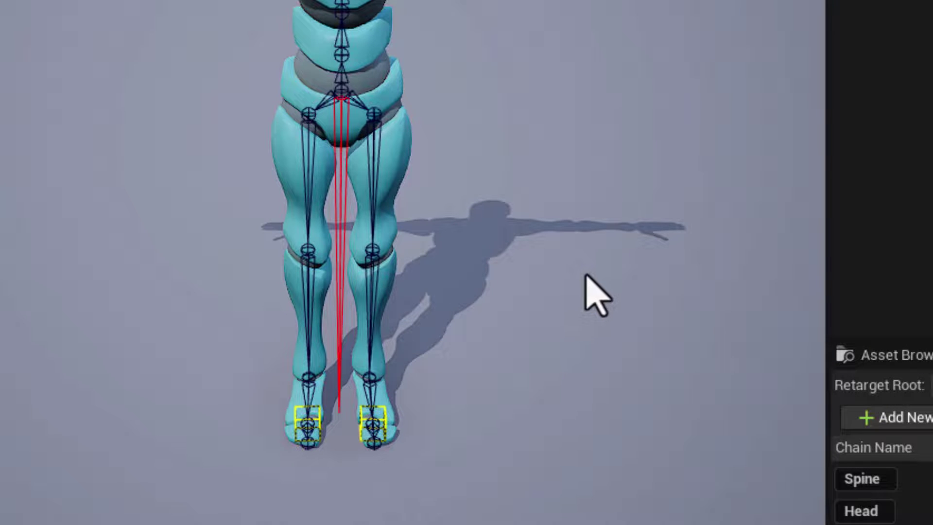
{"action": "left_click_drag", "start_coordinate": [604, 267], "coordinate": [653, 269]}
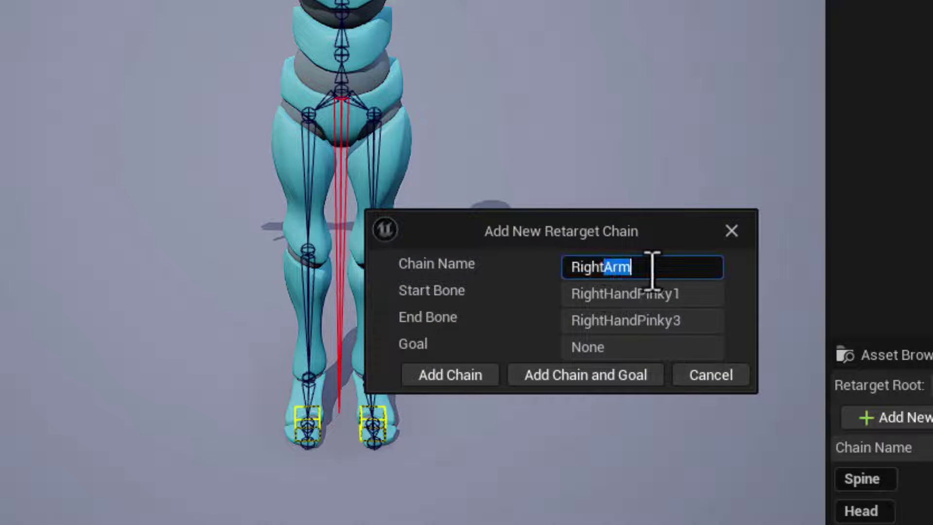
{"action": "type", "text": "Pinky"}
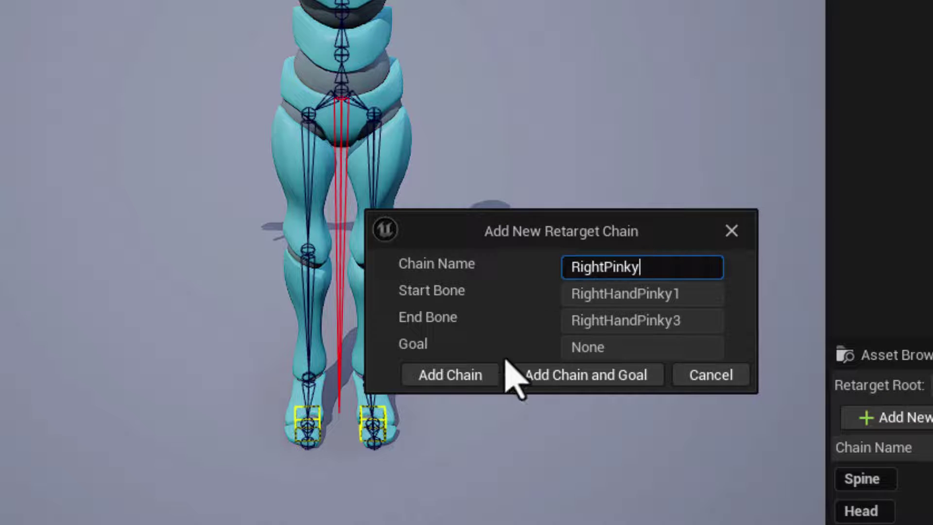
{"action": "left_click", "coordinate": [464, 375]}
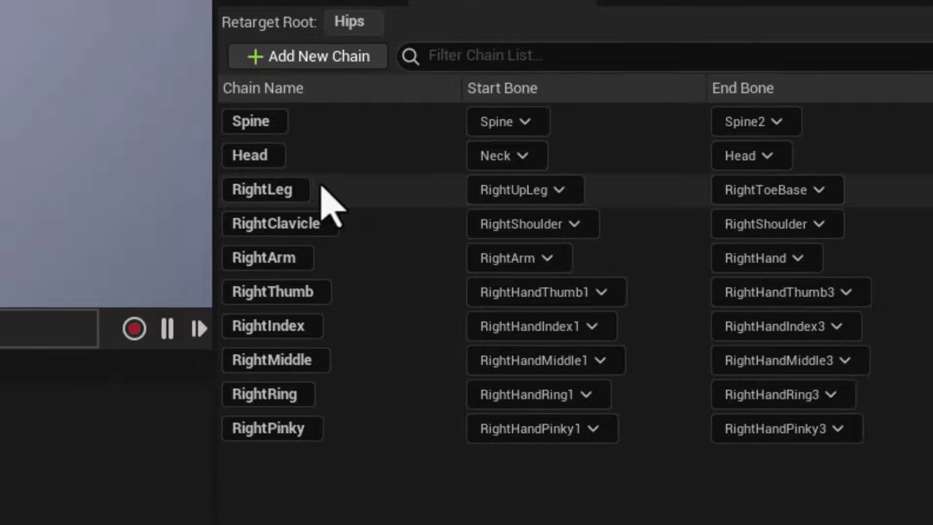
Select the RightLeg through RightPinky rows in the IK Retargeting panel.
{"action": "left_click", "coordinate": [362, 195]}
{"action": "left_click", "coordinate": [400, 430], "text": "shift"}
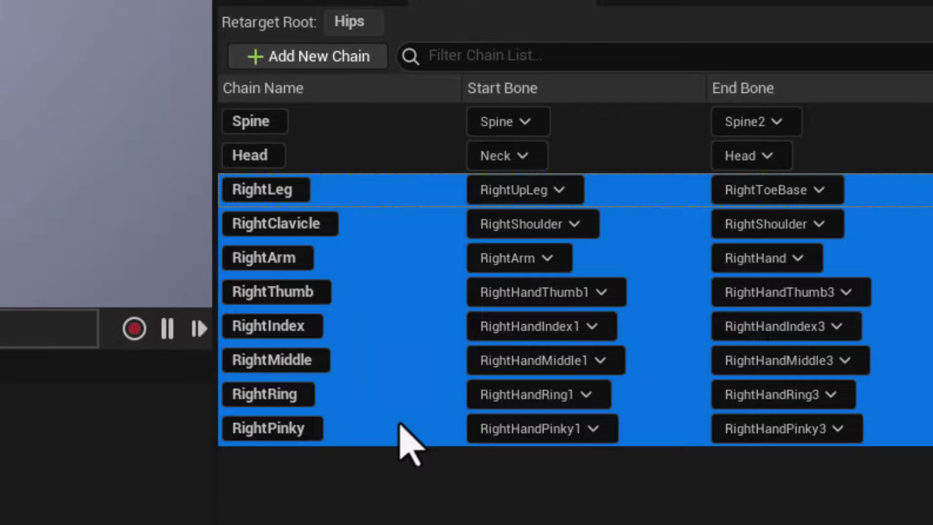
Mirror the selected right chains into Left chains, from LeftLeg with LeftToeBase_Goal through LeftMiddle, LeftRing and LeftPinky.
{"action": "left_click", "coordinate": [428, 388]}
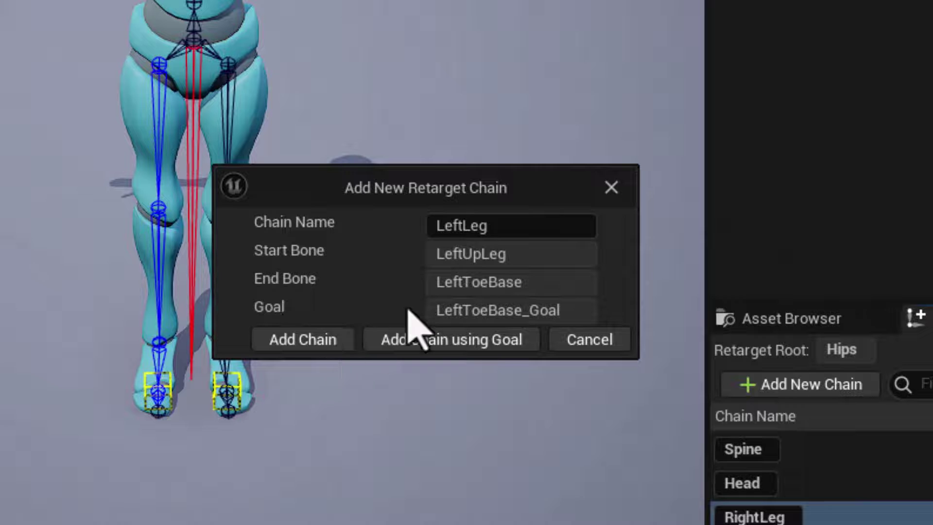
{"action": "left_click", "coordinate": [454, 340]}
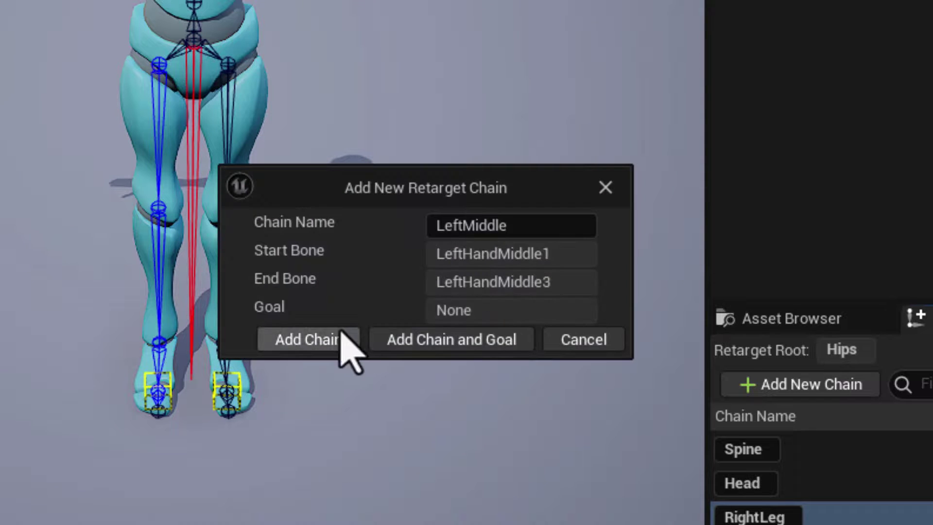
{"action": "left_click", "coordinate": [339, 327]}
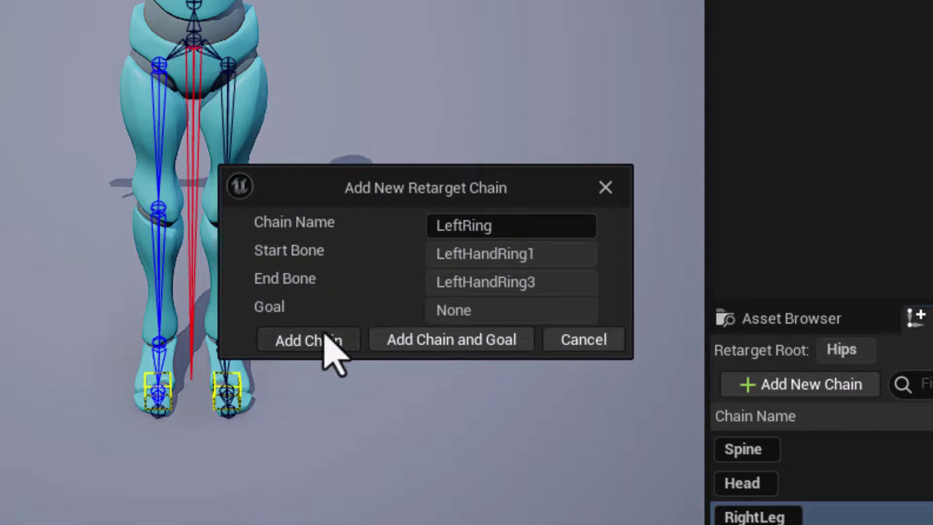
{"action": "left_click", "coordinate": [322, 335]}
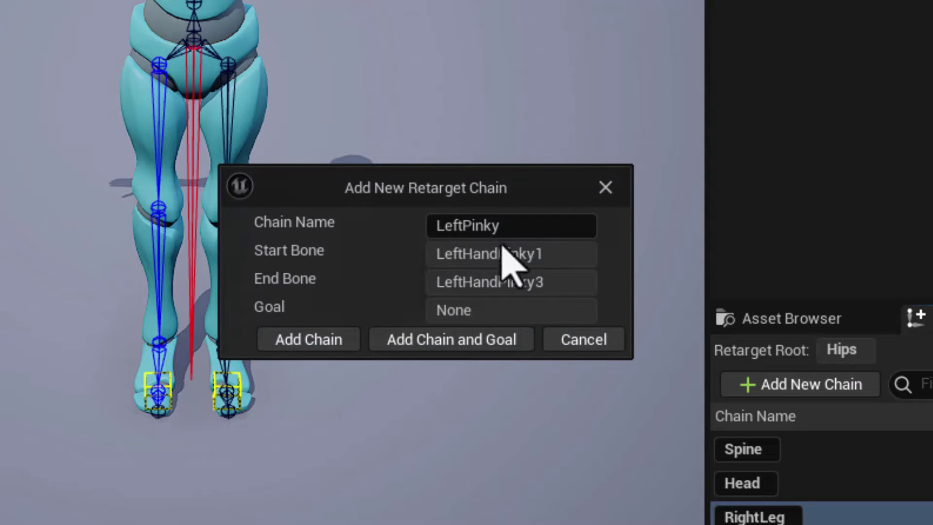
{"action": "left_click", "coordinate": [330, 340]}
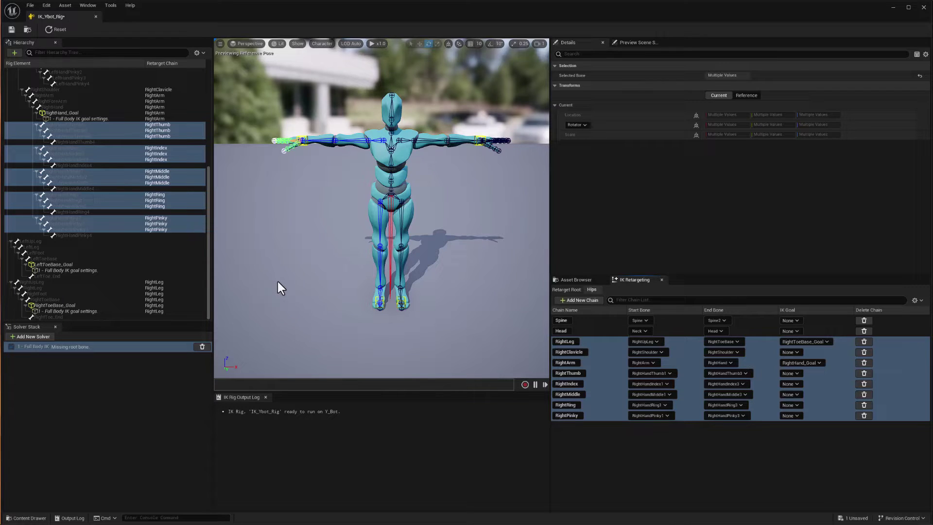
Deselect the right-side chain rows and save the IK_Ybot_Rig asset.
{"action": "key", "text": "ctrl+z"}
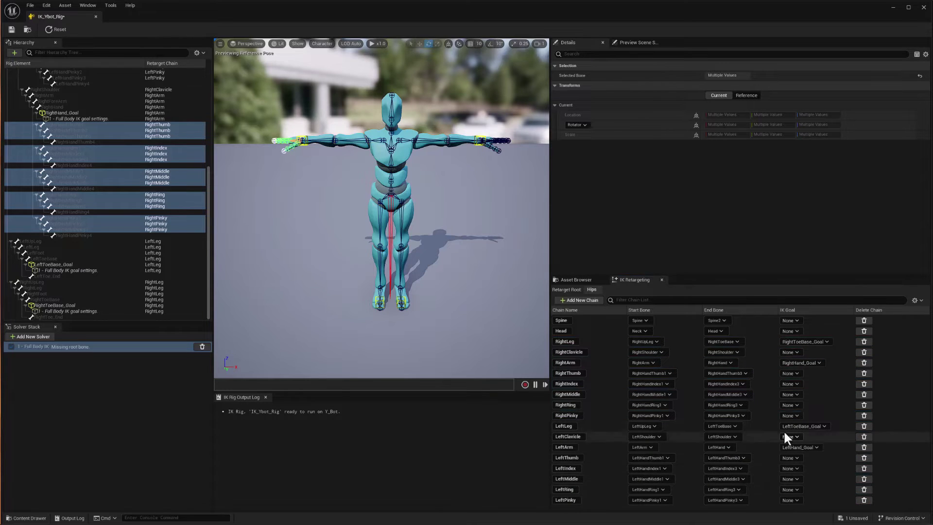
{"action": "left_click", "coordinate": [11, 29]}
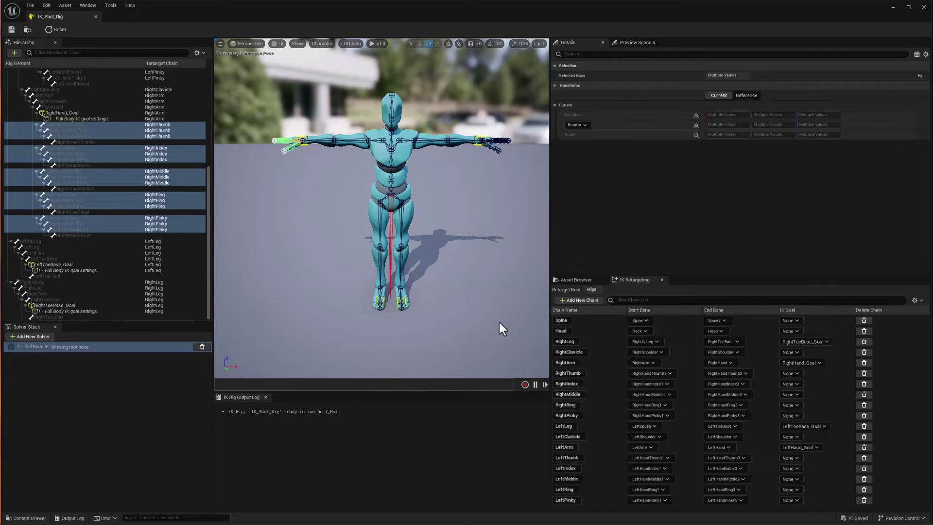